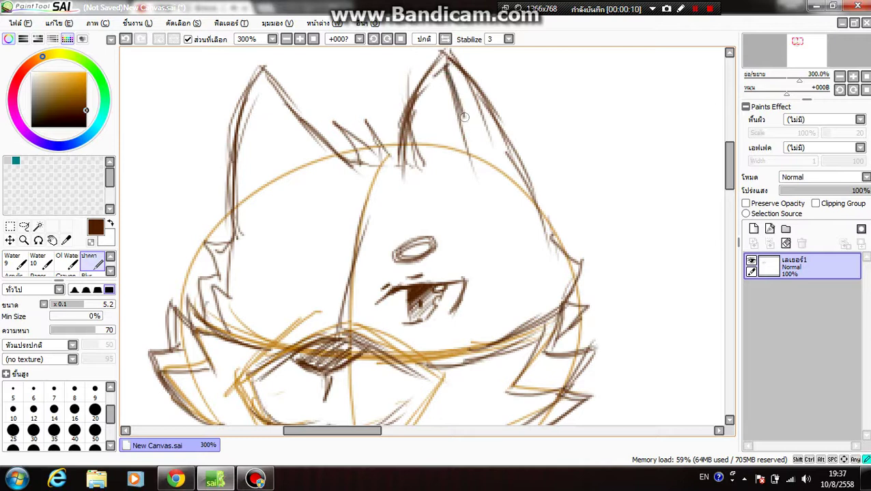
Sketch inner-ear lines inside both ears and short fur strokes at the base of the right ear in brown
left_click_drag(435, 83, 427, 134)
left_click_drag(429, 166, 464, 179)
left_click_drag(474, 128, 456, 172)
left_click_drag(254, 75, 253, 142)
left_click_drag(254, 103, 248, 198)
mouse_move(250, 164)
left_mouse_down()
mouse_move(247, 207)
mouse_move(251, 134)
mouse_move(243, 149)
left_mouse_up()
Draw a small zigzag fur mark on the cheek beside the right eye, undoing the stray last stroke
left_click_drag(532, 197, 433, 156)
left_click_drag(434, 110, 452, 152)
left_click_drag(444, 128, 454, 144)
mouse_move(372, 148)
left_mouse_down()
mouse_move(400, 174)
mouse_move(416, 224)
mouse_move(535, 89)
left_mouse_up()
key("ctrl+z")
Sketch jagged fur tufts for the neck below both sides of the jaw
left_click_drag(266, 247, 274, 285)
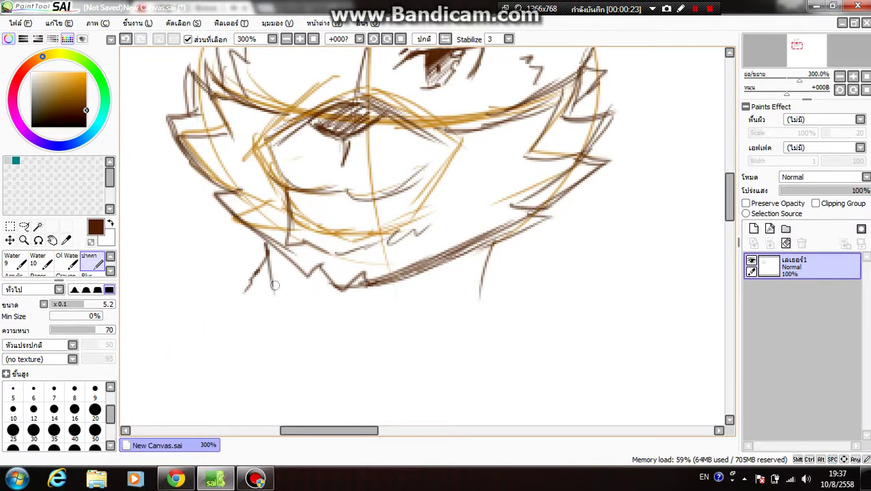
mouse_move(267, 247)
left_mouse_down()
mouse_move(259, 270)
mouse_move(265, 256)
mouse_move(244, 282)
mouse_move(253, 279)
mouse_move(243, 314)
left_mouse_up()
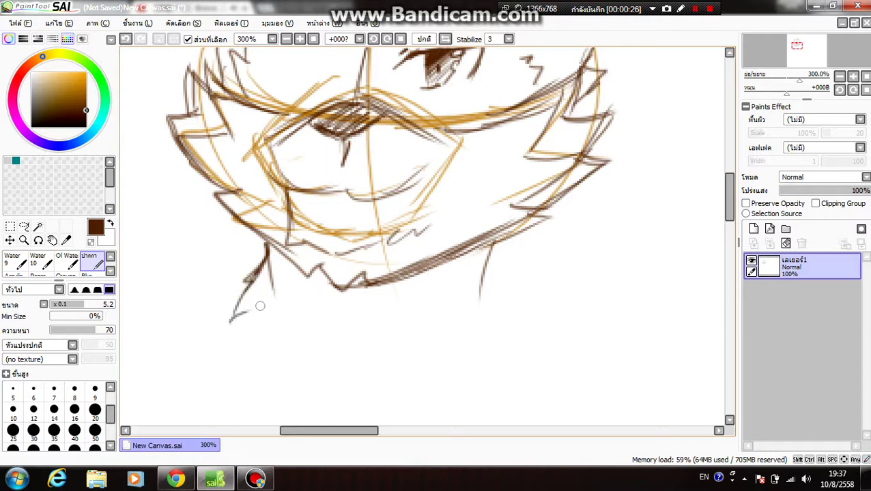
left_click_drag(509, 238, 539, 283)
scroll(537, 268, "down", 3)
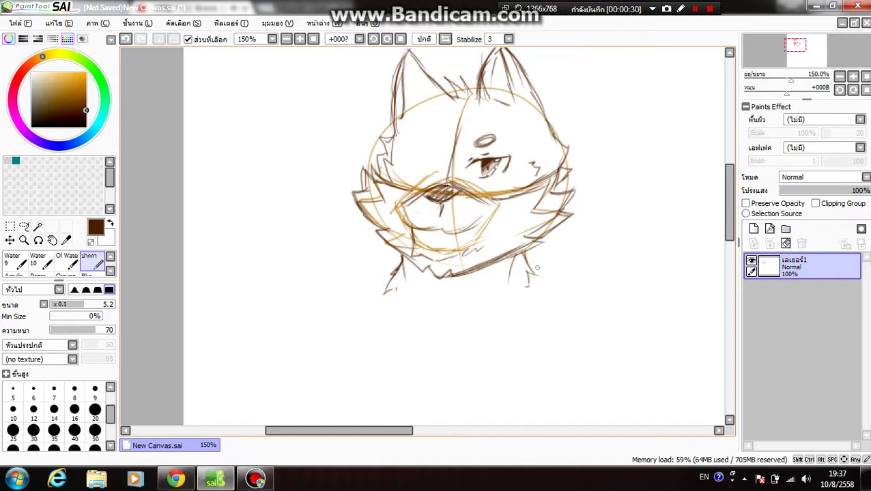
left_click_drag(581, 159, 530, 179)
scroll(529, 179, "down", 2)
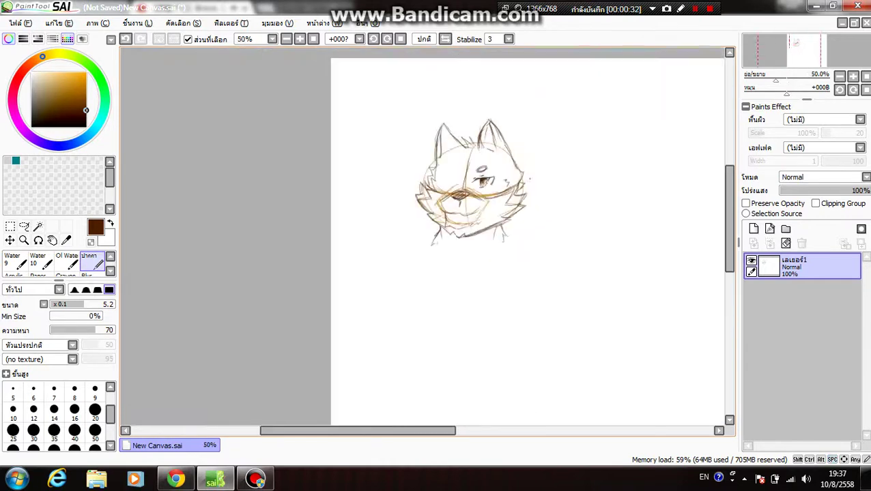
scroll(530, 179, "up", 4)
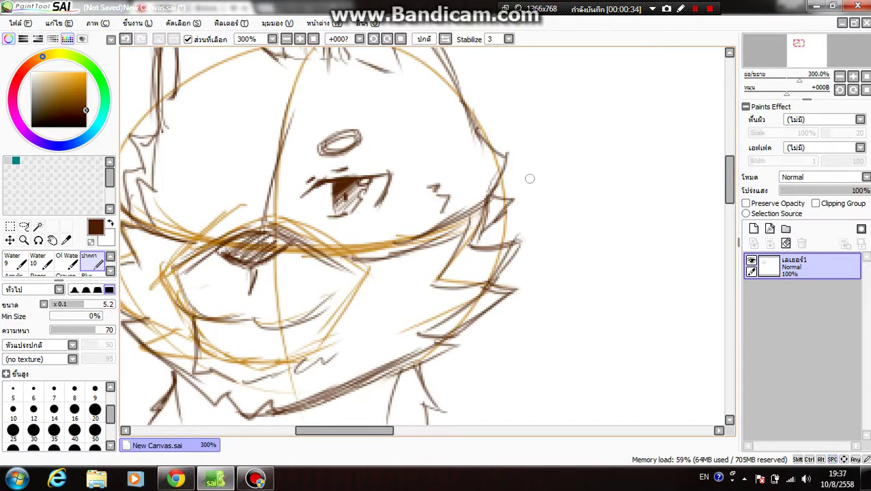
left_click_drag(355, 171, 481, 202)
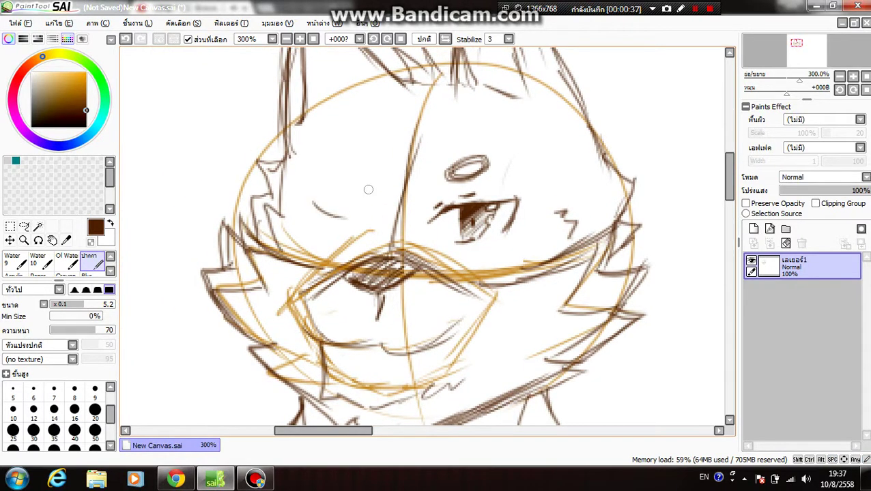
left_click_drag(359, 209, 366, 216)
key("ctrl+z")
mouse_move(324, 198)
left_mouse_down()
mouse_move(357, 204)
mouse_move(332, 194)
mouse_move(311, 212)
mouse_move(318, 215)
mouse_move(307, 189)
mouse_move(312, 218)
left_mouse_up()
key("ctrl+z")
key("ctrl+z")
Sketch a slanted eye outline with lower-lid marks on the left half of the face, undoing the first iris strokes
mouse_move(302, 190)
left_mouse_down()
mouse_move(316, 224)
mouse_move(301, 197)
mouse_move(312, 209)
mouse_move(304, 185)
mouse_move(345, 205)
mouse_move(316, 187)
mouse_move(360, 204)
left_mouse_up()
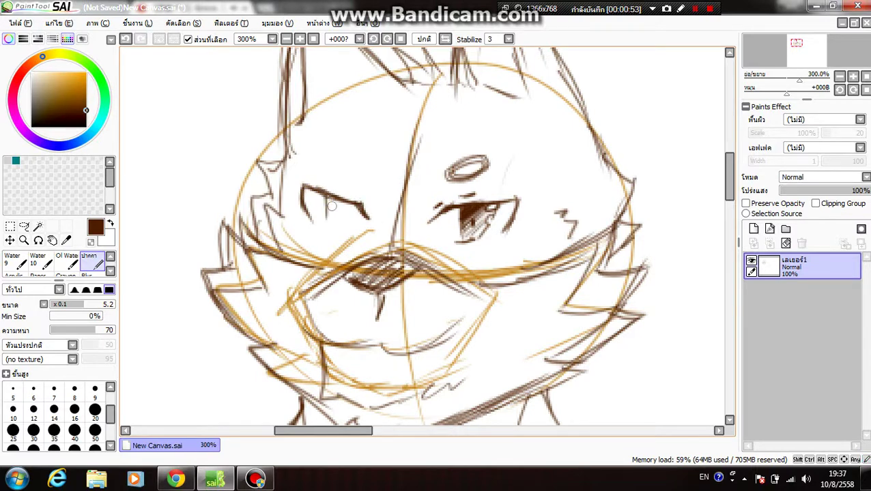
mouse_move(325, 204)
left_mouse_down()
mouse_move(330, 224)
mouse_move(354, 204)
mouse_move(341, 224)
left_mouse_up()
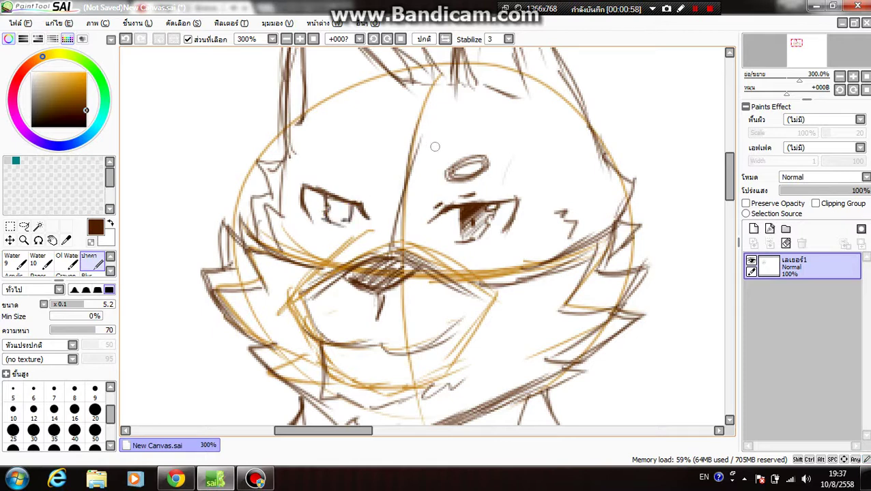
scroll(416, 135, "down", 4)
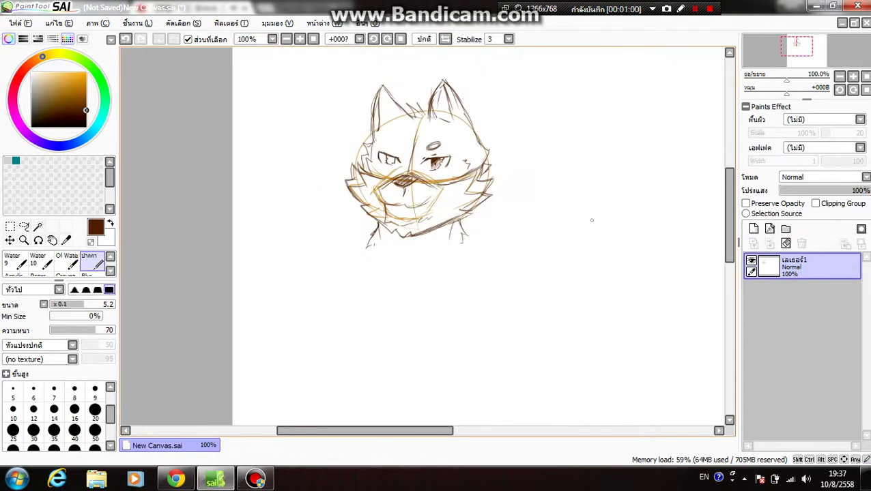
scroll(591, 220, "up", 4)
mouse_move(287, 191)
left_mouse_down()
mouse_move(567, 287)
mouse_move(619, 328)
left_mouse_up()
key("ctrl+z")
key("ctrl+z")
key("ctrl+z")
left_click_drag(347, 173, 350, 184)
left_click_drag(284, 167, 293, 187)
left_click(305, 190)
Touch up the right eye's lines and draw a small oval brow above the left eye
mouse_move(437, 172)
left_mouse_down()
mouse_move(502, 164)
mouse_move(497, 183)
left_mouse_up()
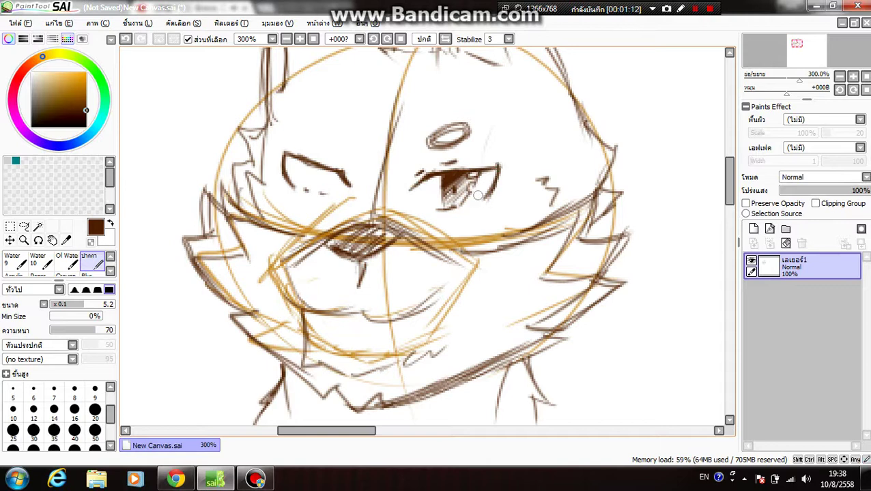
mouse_move(353, 144)
left_mouse_down()
mouse_move(334, 142)
mouse_move(330, 128)
mouse_move(348, 146)
left_mouse_up()
left_click_drag(333, 134, 352, 145)
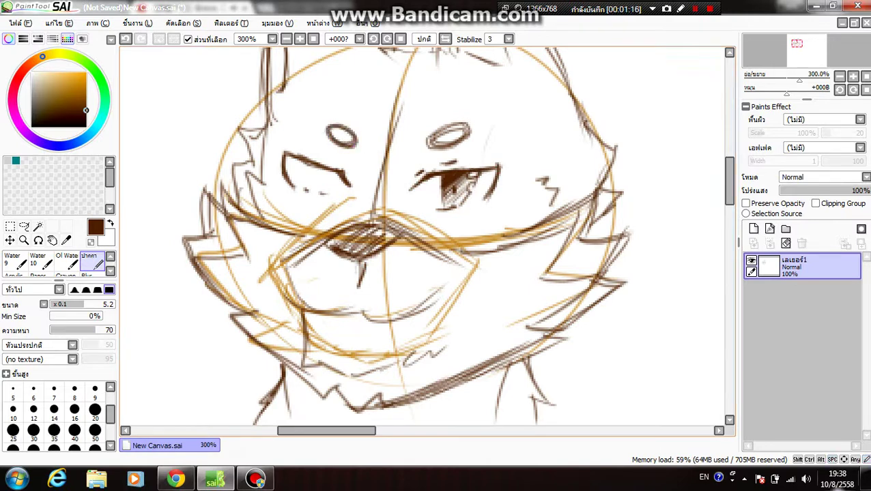
Lower the system volume slightly
left_click(806, 478)
left_click_drag(798, 334, 799, 344)
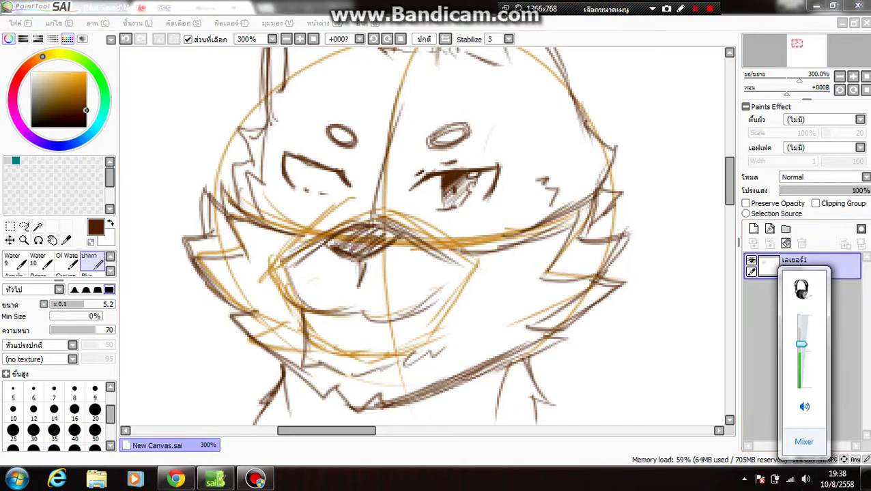
left_click(756, 355)
Shade the left eye's iris and darken the left temple fur and the oval brows
mouse_move(253, 206)
left_mouse_down()
mouse_move(245, 174)
mouse_move(269, 183)
mouse_move(240, 205)
mouse_move(253, 165)
mouse_move(239, 125)
mouse_move(272, 131)
left_mouse_up()
mouse_move(312, 162)
left_mouse_down()
mouse_move(313, 187)
mouse_move(316, 169)
mouse_move(318, 185)
mouse_move(332, 181)
mouse_move(315, 182)
mouse_move(320, 196)
mouse_move(306, 243)
left_mouse_up()
key("ctrl+z")
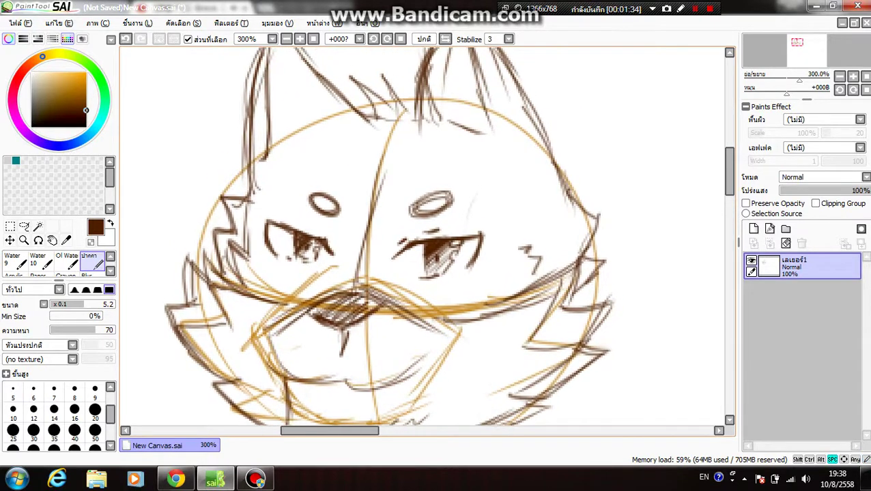
left_click_drag(336, 210, 331, 198)
mouse_move(414, 213)
left_mouse_down()
mouse_move(442, 199)
mouse_move(366, 163)
left_mouse_up()
left_click_drag(433, 165, 423, 149)
Sketch zigzag neck fur and the long slanting neck lines below the chin
mouse_move(382, 382)
left_mouse_down()
mouse_move(486, 201)
mouse_move(481, 269)
left_mouse_up()
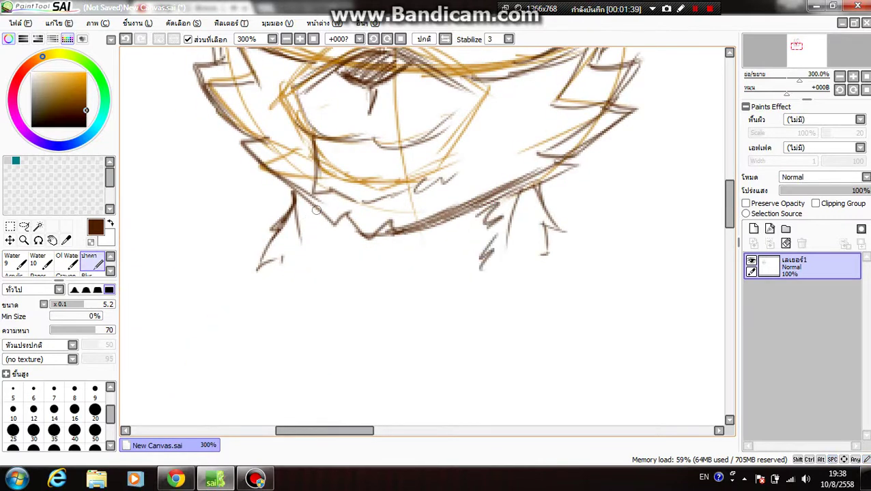
left_click_drag(317, 210, 316, 264)
left_click_drag(454, 233, 407, 322)
left_click_drag(327, 225, 316, 307)
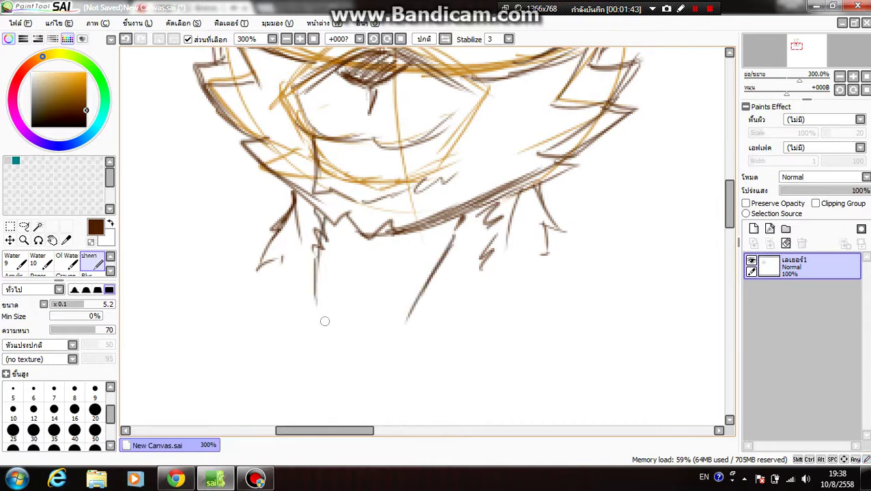
left_click_drag(311, 209, 301, 264)
left_click_drag(331, 225, 334, 297)
left_click_drag(444, 222, 392, 320)
left_click_drag(415, 273, 387, 325)
Hatch the shadow on the neck beneath the chin and jawline
mouse_move(288, 206)
left_mouse_down()
mouse_move(308, 229)
mouse_move(283, 243)
left_mouse_up()
mouse_move(341, 222)
left_mouse_down()
mouse_move(354, 254)
mouse_move(378, 239)
mouse_move(334, 287)
mouse_move(409, 236)
mouse_move(369, 280)
mouse_move(434, 228)
left_mouse_up()
left_click_drag(478, 224, 408, 251)
mouse_move(434, 219)
left_mouse_down()
mouse_move(399, 250)
mouse_move(464, 219)
left_mouse_up()
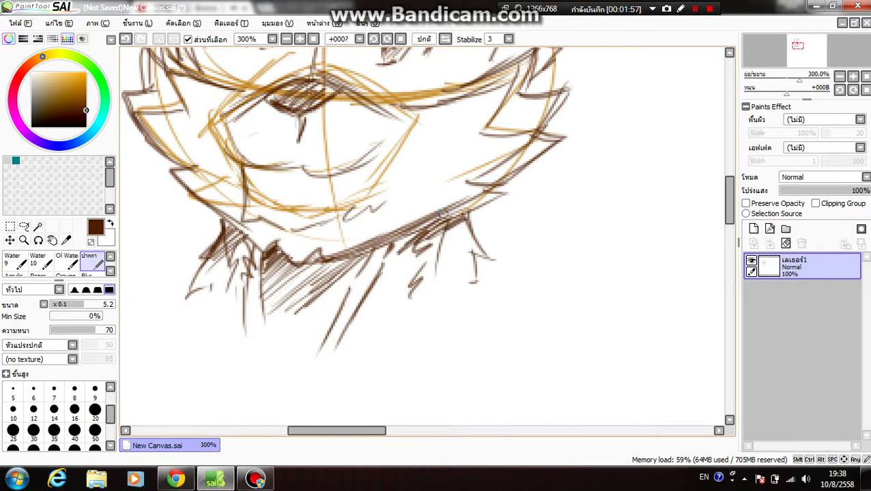
scroll(443, 215, "down", 4)
scroll(450, 209, "up", 3)
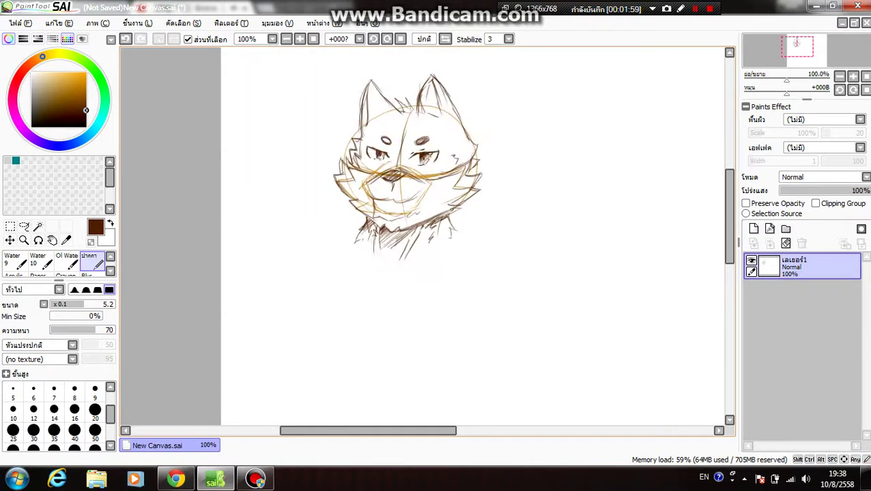
Erase the left eye and the stray guideline end below it with the Eraser at size 14
mouse_move(486, 126)
left_mouse_down()
mouse_move(476, 198)
mouse_move(750, 188)
left_mouse_up()
scroll(476, 198, "down", 2)
scroll(476, 198, "up", 4)
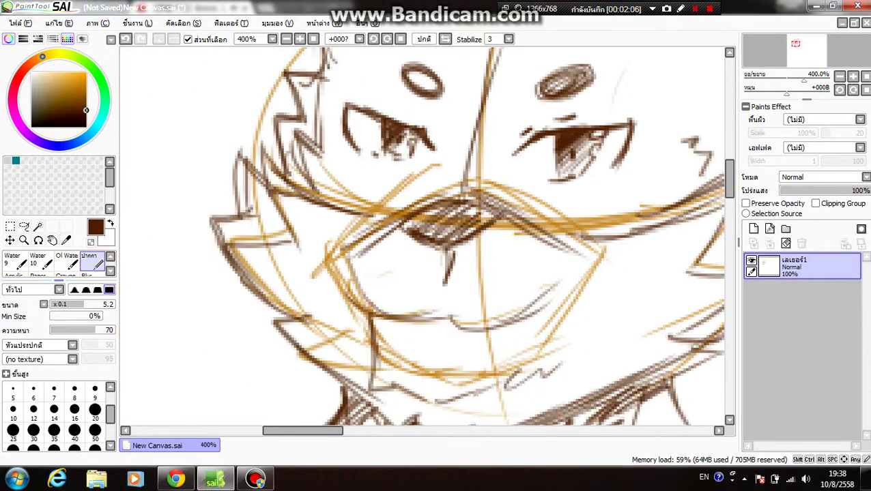
left_click_drag(59, 280, 59, 309)
left_click(110, 257)
scroll(58, 276, "up", 1)
left_click(40, 261)
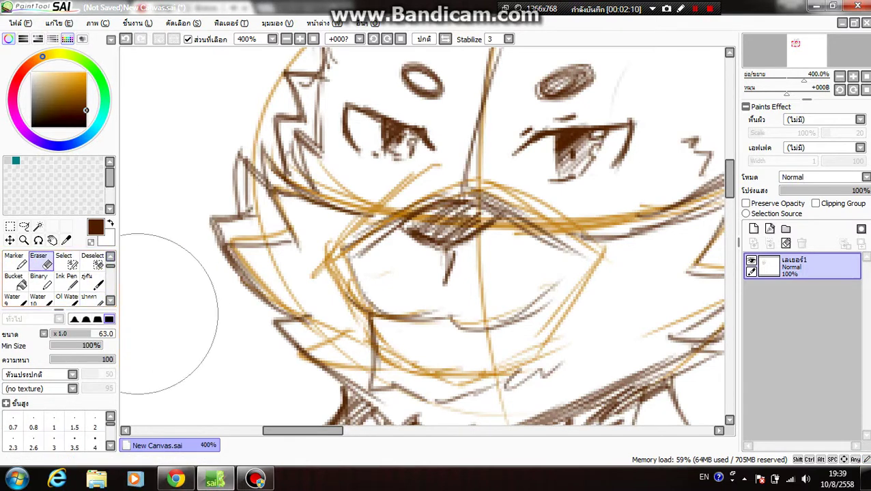
left_click_drag(58, 311, 59, 316)
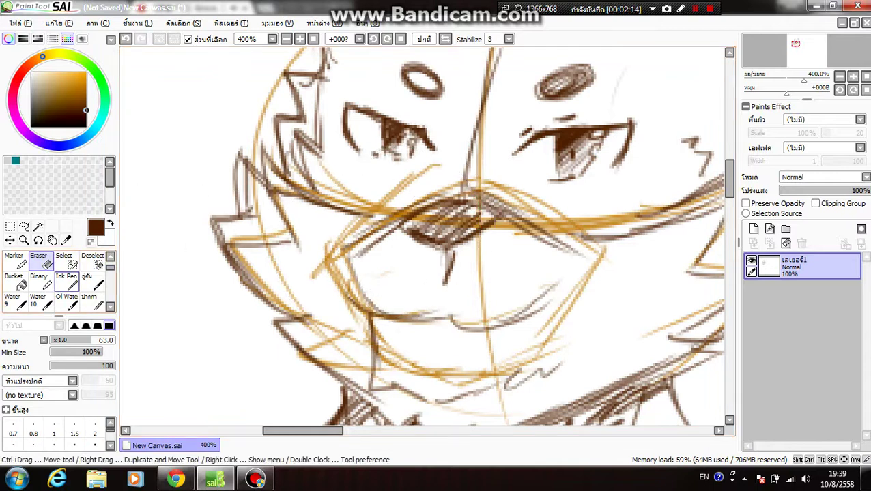
key("bracketleft")
key("bracketleft")
key("bracketleft")
key("bracketleft")
key("bracketleft")
key("bracketleft")
key("bracketleft")
key("bracketleft")
key("bracketleft")
left_click_drag(392, 126, 412, 139)
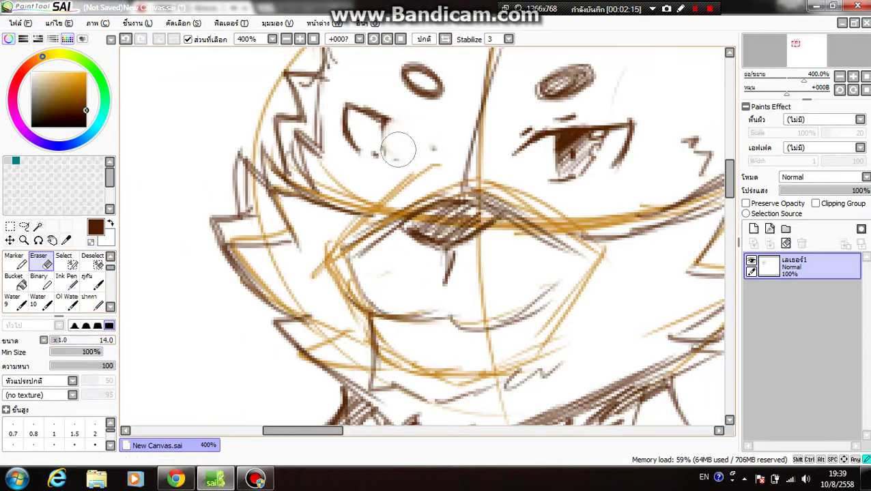
mouse_move(402, 171)
left_mouse_down()
mouse_move(426, 150)
mouse_move(369, 152)
mouse_move(352, 131)
mouse_move(359, 111)
mouse_move(371, 132)
mouse_move(377, 122)
mouse_move(301, 185)
left_mouse_up()
Redraw the left eye's outline with the ปากกา brush, mirroring the canvas view while drawing and restoring it when done
left_click(93, 302)
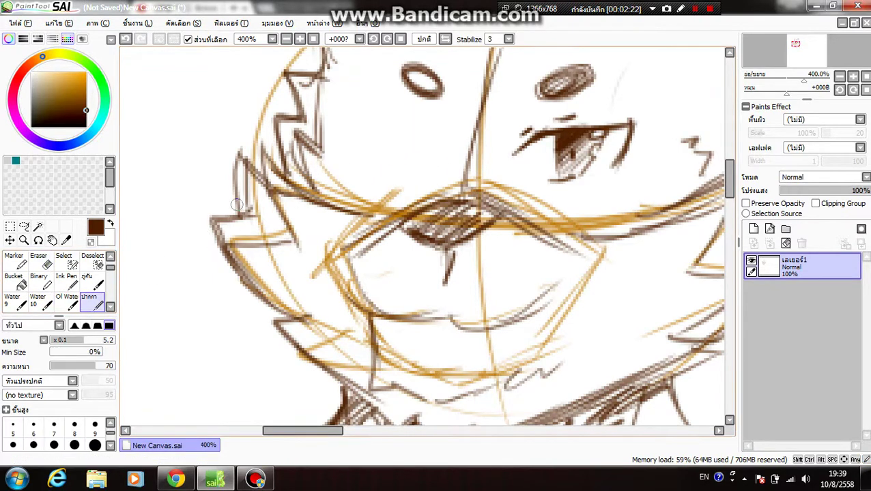
left_click_drag(430, 154, 417, 135)
left_click(444, 39)
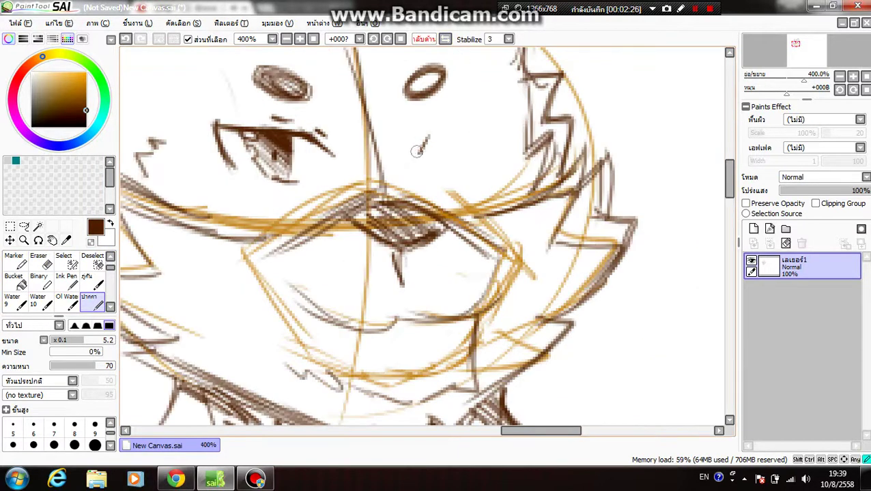
mouse_move(428, 136)
left_mouse_down()
mouse_move(417, 156)
mouse_move(456, 131)
mouse_move(434, 135)
mouse_move(494, 118)
mouse_move(482, 161)
left_mouse_up()
mouse_move(488, 120)
left_mouse_down()
mouse_move(496, 119)
mouse_move(488, 155)
left_mouse_up()
left_click_drag(494, 130, 481, 161)
left_click_drag(436, 139, 439, 152)
left_click(445, 39)
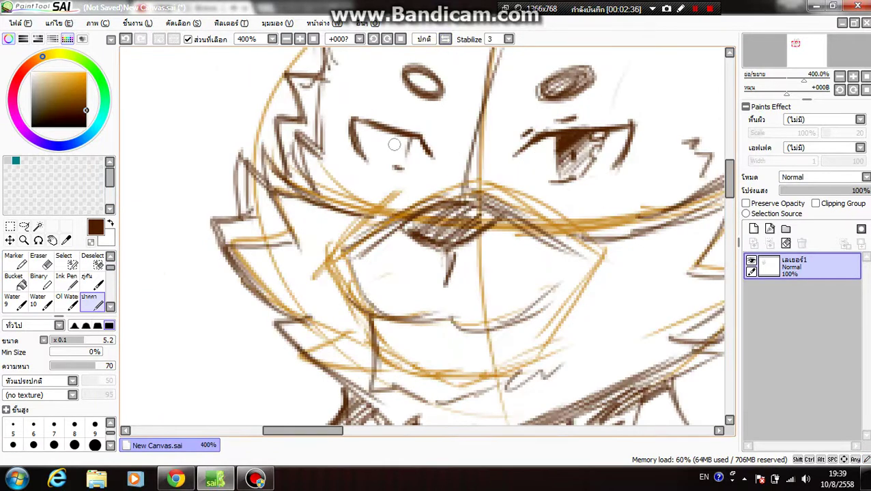
Shade the redrawn left eye's iris and add short marks at the inner corners of both eyes
mouse_move(396, 155)
left_mouse_down()
mouse_move(327, 184)
mouse_move(355, 162)
mouse_move(363, 184)
mouse_move(355, 167)
mouse_move(312, 162)
mouse_move(331, 195)
left_mouse_up()
mouse_move(347, 166)
left_mouse_down()
mouse_move(340, 193)
mouse_move(338, 166)
mouse_move(316, 163)
mouse_move(316, 172)
mouse_move(341, 161)
mouse_move(320, 184)
mouse_move(329, 191)
left_mouse_up()
scroll(341, 179, "up", 2)
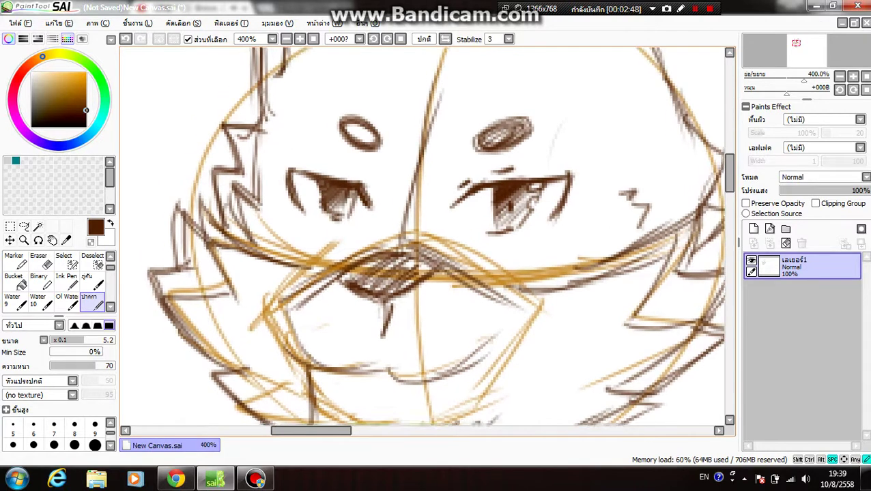
left_click_drag(373, 176, 376, 186)
left_click_drag(445, 191, 453, 175)
left_click_drag(377, 172, 374, 202)
Trace the top contour of the muzzle over the nose with bold brown strokes
mouse_move(339, 247)
left_mouse_down()
mouse_move(283, 306)
mouse_move(341, 247)
left_mouse_up()
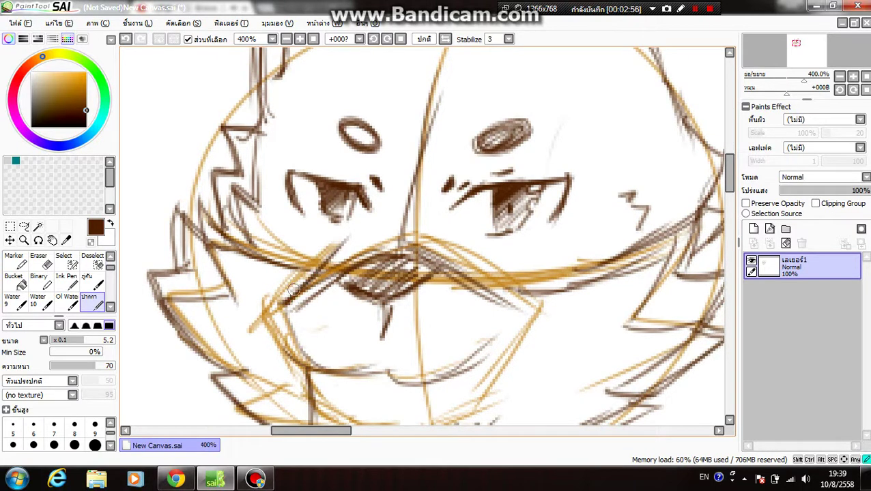
left_click_drag(284, 306, 373, 270)
mouse_move(293, 300)
left_mouse_down()
mouse_move(368, 264)
mouse_move(407, 258)
mouse_move(503, 297)
left_mouse_up()
left_click_drag(452, 268, 521, 313)
left_click_drag(437, 280, 421, 235)
Darken the left side of the muzzle and the curved upper mouth line
left_click_drag(274, 265, 300, 321)
left_click_drag(280, 284, 313, 332)
mouse_move(289, 304)
left_mouse_down()
mouse_move(349, 332)
mouse_move(369, 326)
mouse_move(404, 338)
left_mouse_up()
left_click_drag(377, 334, 466, 316)
mouse_move(413, 332)
left_mouse_down()
mouse_move(476, 306)
mouse_move(486, 293)
left_mouse_up()
Trace the open mouth's left edge and the curved lower lip line
mouse_move(304, 338)
left_mouse_down()
mouse_move(322, 271)
mouse_move(309, 328)
left_mouse_up()
mouse_move(315, 267)
left_mouse_down()
mouse_move(306, 330)
mouse_move(416, 344)
left_mouse_up()
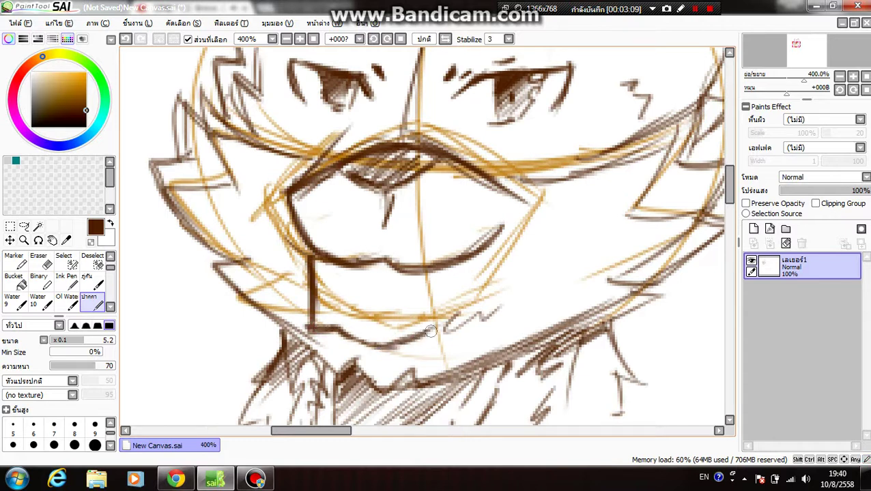
mouse_move(287, 320)
left_mouse_down()
mouse_move(354, 356)
mouse_move(401, 366)
left_mouse_up()
left_click_drag(427, 332, 450, 328)
Draw a fang at each end of the mouth and a short line at its right edge
left_click_drag(506, 253, 509, 293)
mouse_move(314, 265)
left_mouse_down()
mouse_move(304, 315)
mouse_move(287, 327)
mouse_move(334, 291)
mouse_move(340, 266)
mouse_move(339, 281)
left_mouse_up()
mouse_move(448, 267)
left_mouse_down()
mouse_move(448, 287)
mouse_move(460, 262)
left_mouse_up()
left_click_drag(460, 262, 455, 272)
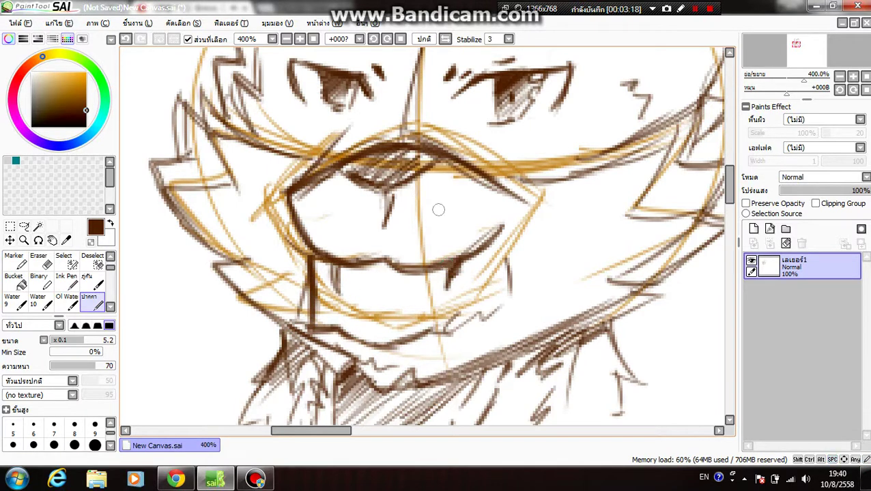
Add whisker dots on the muzzle and short fur strokes on both cheeks
mouse_move(558, 201)
left_mouse_down()
mouse_move(439, 188)
mouse_move(428, 197)
left_mouse_up()
left_click_drag(482, 173, 455, 194)
mouse_move(459, 194)
left_mouse_down()
mouse_move(508, 168)
mouse_move(599, 257)
left_mouse_up()
left_click_drag(262, 236, 243, 249)
left_click_drag(280, 222, 258, 239)
left_click_drag(304, 220, 269, 250)
scroll(327, 206, "down", 4)
scroll(377, 216, "up", 2)
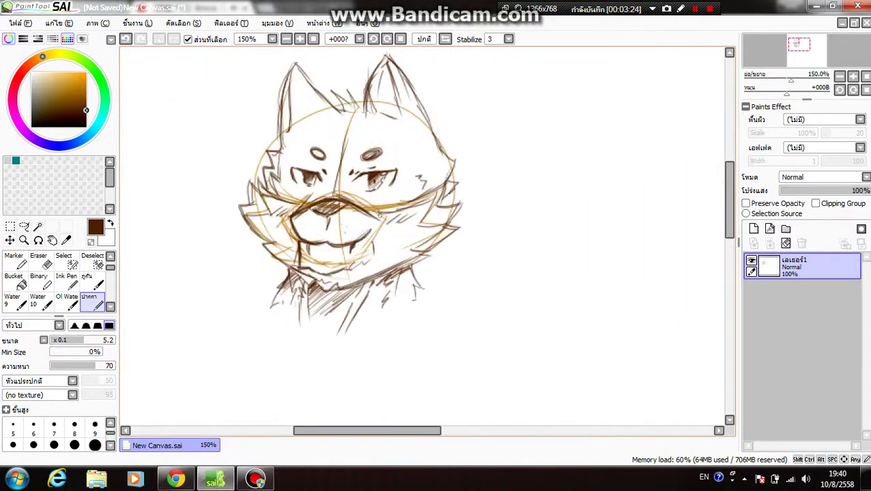
scroll(366, 207, "up", 2)
left_click_drag(359, 417, 378, 253)
scroll(405, 191, "down", 3)
mouse_move(330, 305)
left_mouse_down()
mouse_move(421, 285)
mouse_move(450, 261)
left_mouse_up()
key("ctrl+z")
key("ctrl+z")
mouse_move(382, 273)
left_mouse_down()
mouse_move(386, 298)
mouse_move(287, 311)
mouse_move(393, 301)
mouse_move(411, 333)
mouse_move(415, 326)
mouse_move(301, 228)
mouse_move(311, 213)
left_mouse_up()
key("ctrl+z")
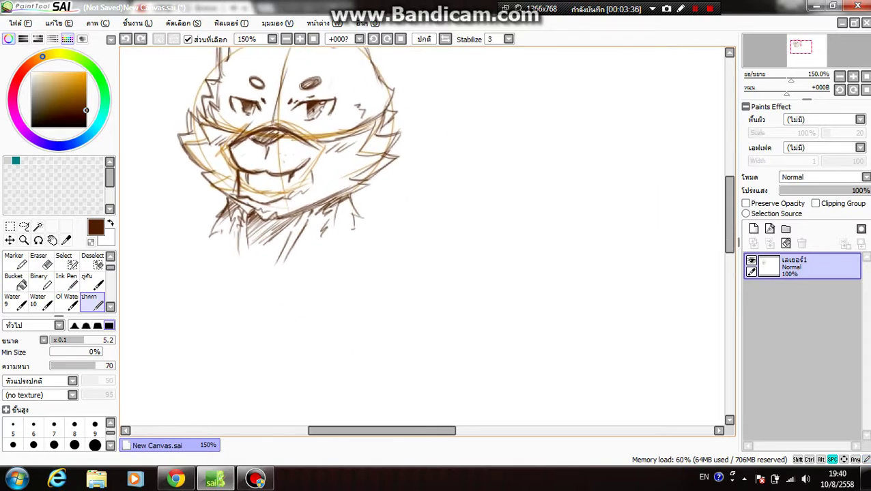
left_click_drag(366, 220, 324, 257)
key("ctrl+z")
mouse_move(361, 218)
left_mouse_down()
mouse_move(356, 232)
mouse_move(301, 278)
left_mouse_up()
left_click_drag(359, 228, 285, 280)
key("space")
mouse_move(325, 236)
left_mouse_down()
mouse_move(455, 201)
mouse_move(372, 264)
mouse_move(482, 289)
mouse_move(485, 264)
mouse_move(429, 202)
mouse_move(397, 244)
left_mouse_up()
key("ctrl+z")
key("ctrl+z")
key("ctrl+z")
Sketch the right body contour from the neck fur inward, curving back out and up to the right
key("space")
key("space")
mouse_move(438, 194)
left_mouse_down()
mouse_move(367, 293)
mouse_move(378, 270)
mouse_move(453, 307)
left_mouse_up()
mouse_move(389, 251)
left_mouse_down()
mouse_move(370, 284)
mouse_move(423, 322)
left_mouse_up()
mouse_move(374, 280)
left_mouse_down()
mouse_move(486, 339)
mouse_move(521, 278)
left_mouse_up()
left_click_drag(441, 180, 433, 194)
Sketch the left body contour down from the neck, rounding its lower end and rising diagonally to the left
mouse_move(285, 204)
left_mouse_down()
mouse_move(318, 292)
mouse_move(282, 229)
mouse_move(327, 318)
mouse_move(242, 341)
left_mouse_up()
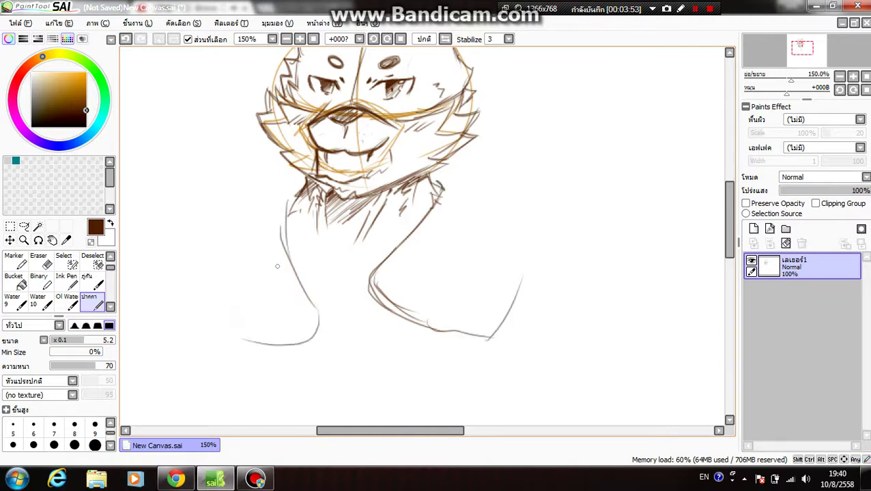
mouse_move(285, 277)
left_mouse_down()
mouse_move(298, 273)
mouse_move(332, 312)
left_mouse_up()
mouse_move(291, 341)
left_mouse_down()
mouse_move(221, 280)
mouse_move(211, 283)
mouse_move(175, 233)
left_mouse_up()
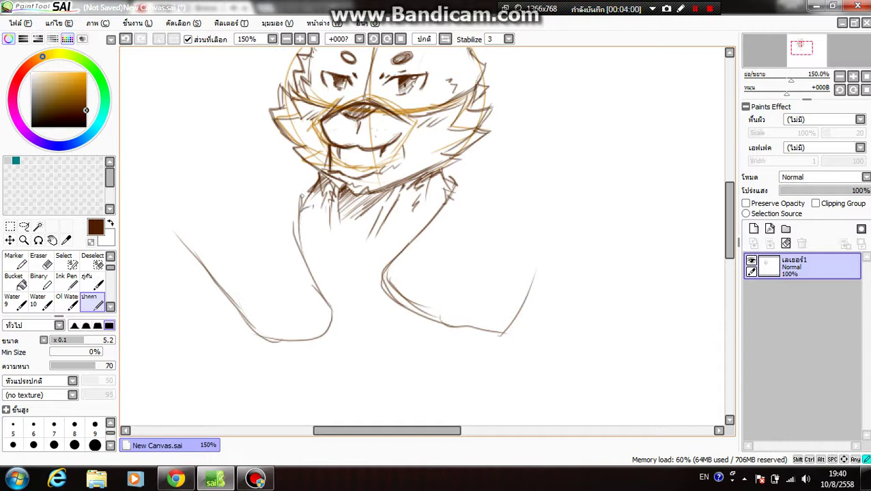
mouse_move(299, 199)
left_mouse_down()
mouse_move(298, 232)
mouse_move(312, 285)
left_mouse_up()
left_click_drag(318, 182, 296, 197)
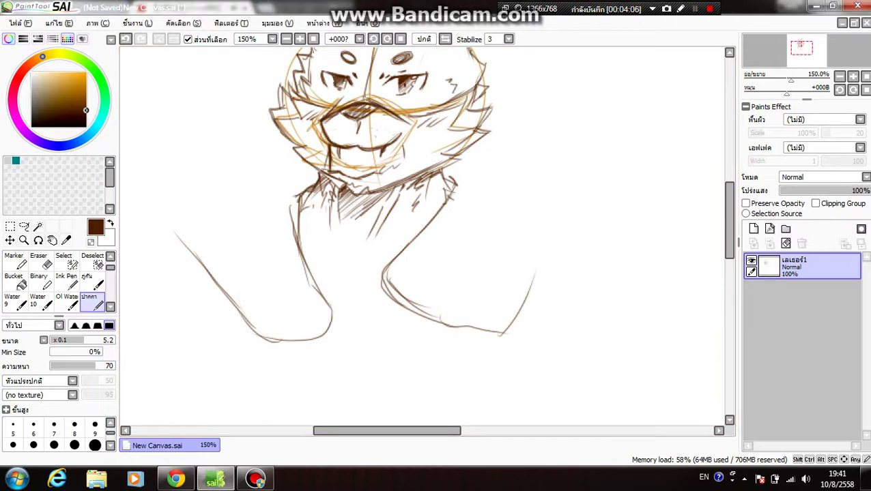
Draw the left shoulder outline from the neck to the diagonal line's upper end and thicken the surrounding contours
scroll(511, 153, "up", 1)
mouse_move(512, 154)
left_mouse_down()
mouse_move(553, 136)
mouse_move(648, 127)
left_mouse_up()
left_click_drag(390, 156, 366, 228)
left_click_drag(368, 184, 377, 270)
left_click_drag(365, 220, 385, 283)
mouse_move(381, 164)
left_mouse_down()
mouse_move(422, 180)
mouse_move(281, 235)
left_mouse_up()
mouse_move(297, 221)
left_mouse_down()
mouse_move(278, 269)
mouse_move(232, 326)
mouse_move(311, 220)
left_mouse_up()
mouse_move(309, 185)
left_mouse_down()
mouse_move(289, 239)
mouse_move(317, 273)
left_mouse_up()
mouse_move(297, 240)
left_mouse_down()
mouse_move(351, 287)
mouse_move(324, 273)
mouse_move(361, 315)
left_mouse_up()
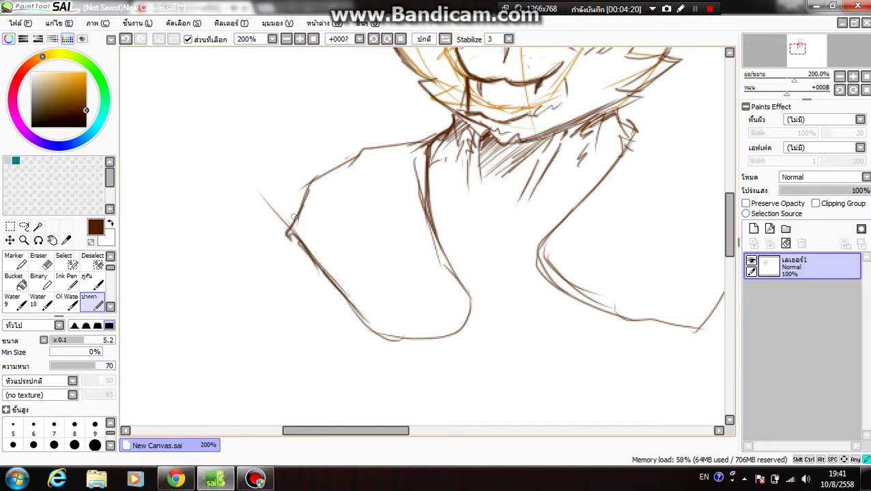
Draw a parallel inner line along the left shoulder piece's lower edge and up its chest side
left_click_drag(292, 218, 362, 295)
left_click_drag(335, 264, 389, 320)
mouse_move(355, 288)
left_mouse_down()
mouse_move(405, 322)
mouse_move(425, 321)
mouse_move(440, 310)
mouse_move(447, 272)
mouse_move(428, 242)
left_mouse_up()
left_click_drag(414, 151, 432, 255)
left_click_drag(418, 217, 444, 278)
mouse_move(451, 263)
left_mouse_down()
mouse_move(283, 301)
mouse_move(397, 237)
left_mouse_up()
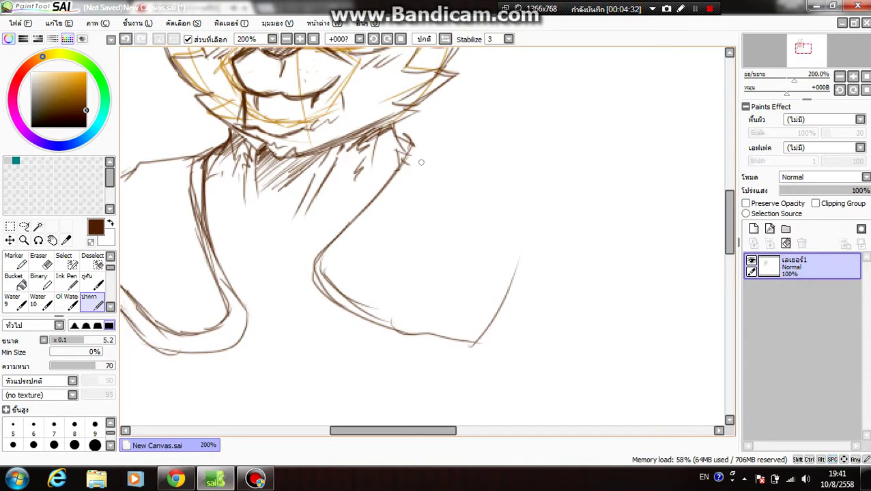
Draw an inner line parallel to the right body contour, from the neck around the lower curve, and undo its last overextended strokes
mouse_move(416, 138)
left_mouse_down()
mouse_move(410, 183)
mouse_move(425, 162)
mouse_move(356, 272)
left_mouse_up()
mouse_move(370, 235)
left_mouse_down()
mouse_move(352, 273)
mouse_move(432, 325)
left_mouse_up()
mouse_move(390, 303)
left_mouse_down()
mouse_move(450, 324)
mouse_move(491, 287)
left_mouse_up()
left_click_drag(460, 317, 505, 254)
left_click_drag(472, 301, 517, 210)
mouse_move(485, 277)
left_mouse_down()
mouse_move(518, 193)
mouse_move(538, 175)
mouse_move(504, 162)
left_mouse_up()
key("ctrl+z")
key("ctrl+z")
key("ctrl+z")
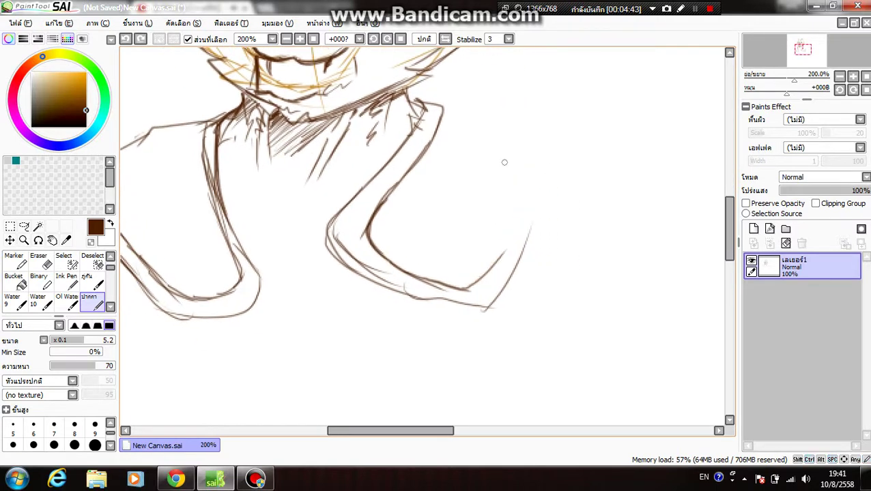
Draw the right shoulder outline from the neck and close the right shoulder piece's lower edge with a double hem
mouse_move(445, 106)
left_mouse_down()
mouse_move(472, 178)
mouse_move(483, 161)
left_mouse_up()
mouse_move(462, 124)
left_mouse_down()
mouse_move(529, 156)
mouse_move(567, 254)
left_mouse_up()
left_click_drag(493, 303, 554, 254)
left_click_drag(511, 280, 569, 249)
left_click_drag(451, 287, 520, 265)
left_click_drag(478, 285, 550, 244)
mouse_move(503, 269)
left_mouse_down()
mouse_move(566, 240)
mouse_move(547, 260)
left_mouse_up()
left_click_drag(470, 285, 536, 258)
key("space")
mouse_move(477, 240)
left_mouse_down()
mouse_move(624, 240)
mouse_move(620, 346)
left_mouse_up()
left_click_drag(530, 276, 487, 298)
scroll(488, 298, "down", 3)
scroll(488, 299, "up", 1)
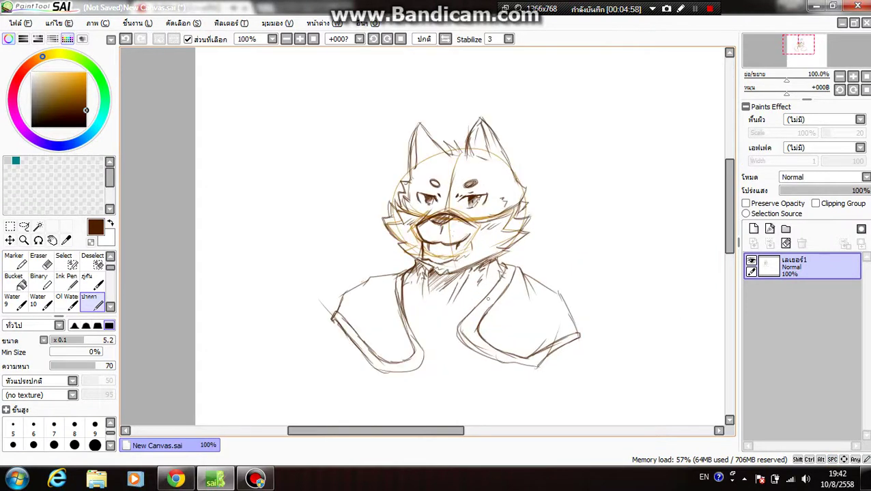
Reinforce the left garment edge beside the neck and add small curved marks on the left shoulder
key("plus")
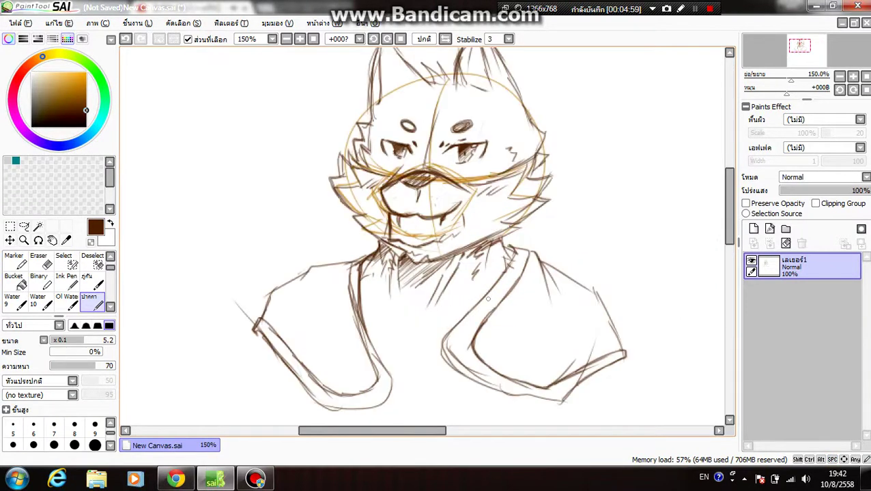
key("space")
left_click_drag(488, 299, 447, 236)
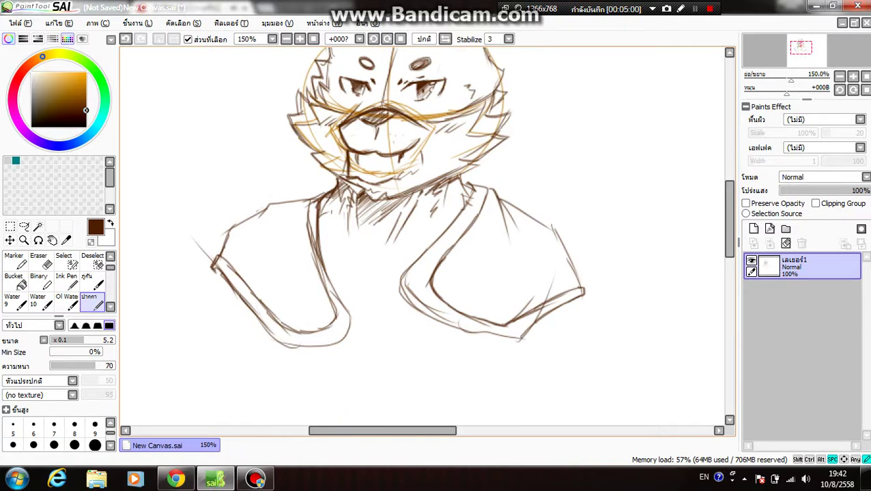
left_click_drag(327, 272, 318, 225)
left_click_drag(317, 221, 336, 270)
mouse_move(332, 259)
left_mouse_down()
mouse_move(339, 283)
mouse_move(371, 295)
left_mouse_up()
key("space")
left_click_drag(254, 199, 297, 174)
mouse_move(242, 219)
left_mouse_down()
mouse_move(319, 168)
mouse_move(322, 178)
left_mouse_up()
key("ctrl+z")
key("ctrl+z")
left_click_drag(312, 167, 306, 171)
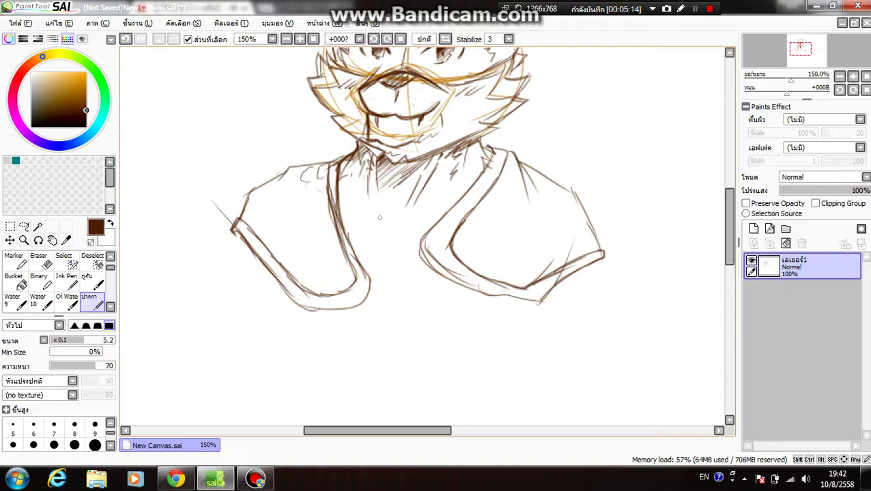
Sketch lines from both garment edges to the chest centre, with pointed tails hanging down and small dark marks beside them
mouse_move(388, 224)
left_mouse_down()
mouse_move(425, 212)
mouse_move(397, 243)
mouse_move(385, 225)
left_mouse_up()
mouse_move(367, 257)
left_mouse_down()
mouse_move(413, 231)
mouse_move(369, 245)
mouse_move(394, 238)
mouse_move(354, 305)
left_mouse_up()
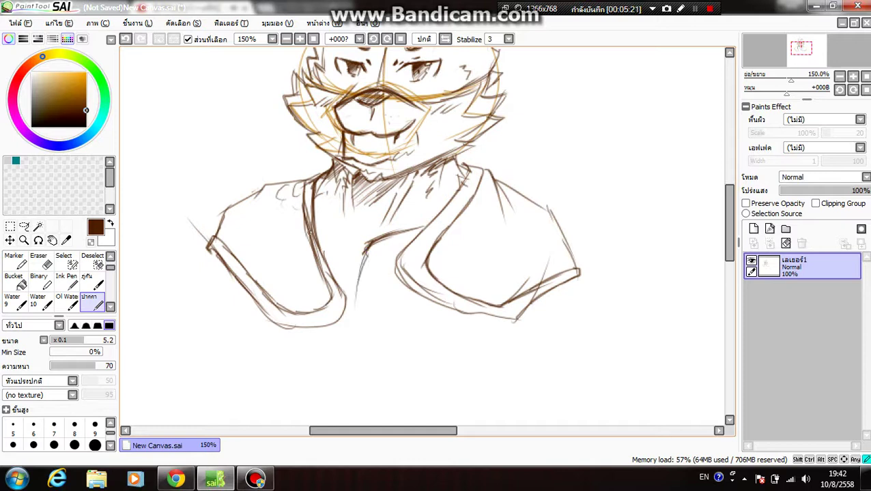
left_click_drag(313, 228, 351, 247)
mouse_move(339, 238)
left_mouse_down()
mouse_move(355, 255)
mouse_move(377, 238)
mouse_move(334, 276)
mouse_move(352, 300)
left_mouse_up()
left_click_drag(345, 270, 373, 316)
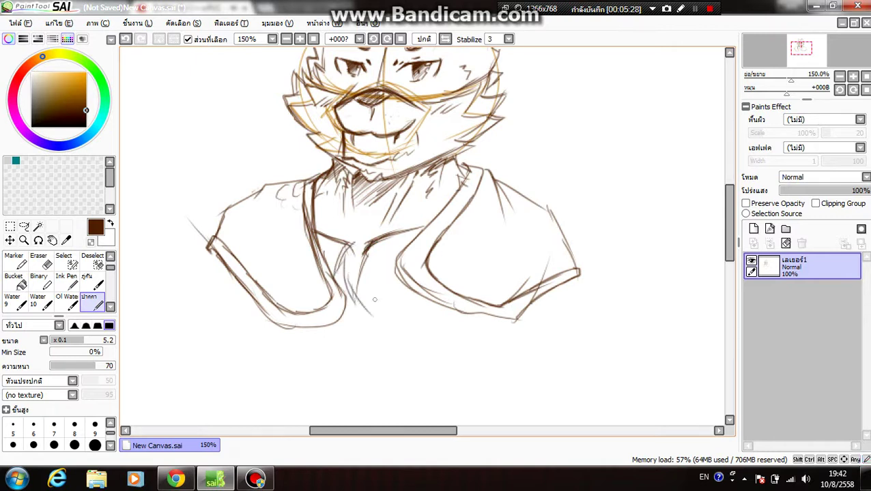
mouse_move(369, 265)
left_mouse_down()
mouse_move(380, 319)
mouse_move(355, 294)
left_mouse_up()
mouse_move(368, 250)
left_mouse_down()
mouse_move(371, 311)
mouse_move(374, 254)
mouse_move(378, 260)
mouse_move(387, 247)
left_mouse_up()
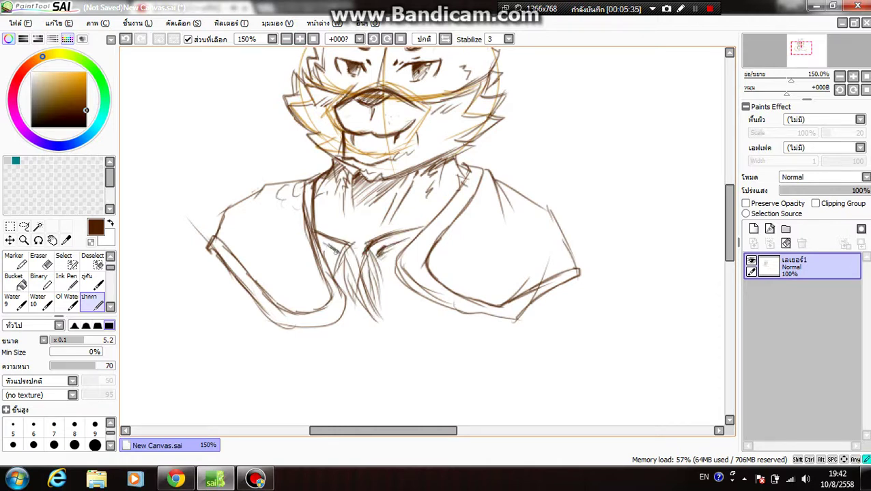
left_click_drag(437, 196, 428, 206)
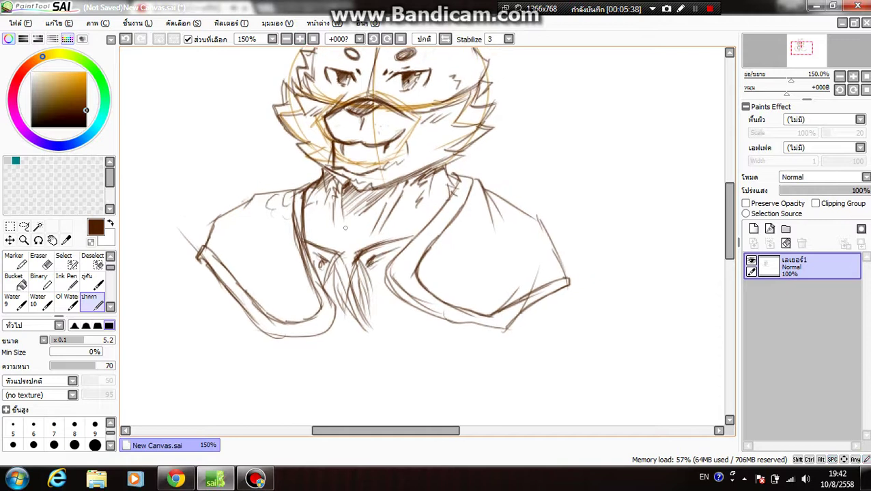
Add short fur hatching on both sides of the neck and undo the last stray strokes
left_click_drag(322, 210, 313, 238)
left_click_drag(418, 201, 413, 233)
left_click_drag(436, 169, 432, 198)
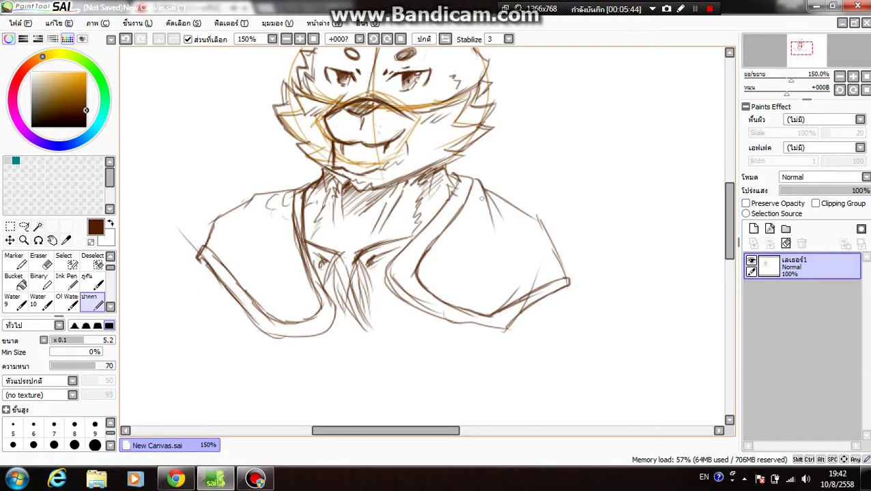
mouse_move(498, 236)
left_mouse_down()
mouse_move(440, 345)
mouse_move(501, 146)
mouse_move(534, 155)
left_mouse_up()
left_click_drag(241, 181, 247, 260)
key("ctrl+z")
key("ctrl+z")
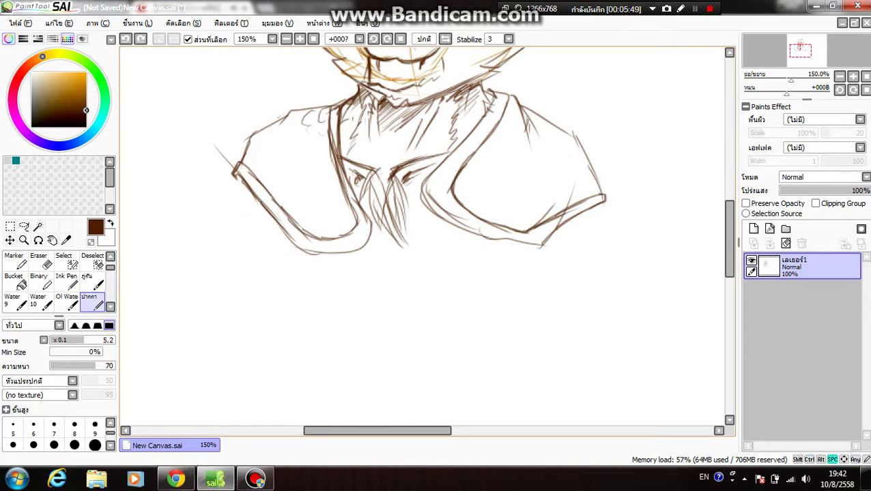
Erase the lower parts of both shoulder pieces with the eraser at size 38 and return to the sketching brush
left_click(39, 262)
left_click_drag(59, 340, 75, 340)
mouse_move(276, 167)
left_mouse_down()
mouse_move(249, 183)
mouse_move(309, 264)
mouse_move(362, 225)
mouse_move(482, 220)
mouse_move(468, 196)
mouse_move(468, 241)
mouse_move(564, 215)
mouse_move(515, 249)
mouse_move(507, 231)
mouse_move(462, 235)
left_mouse_up()
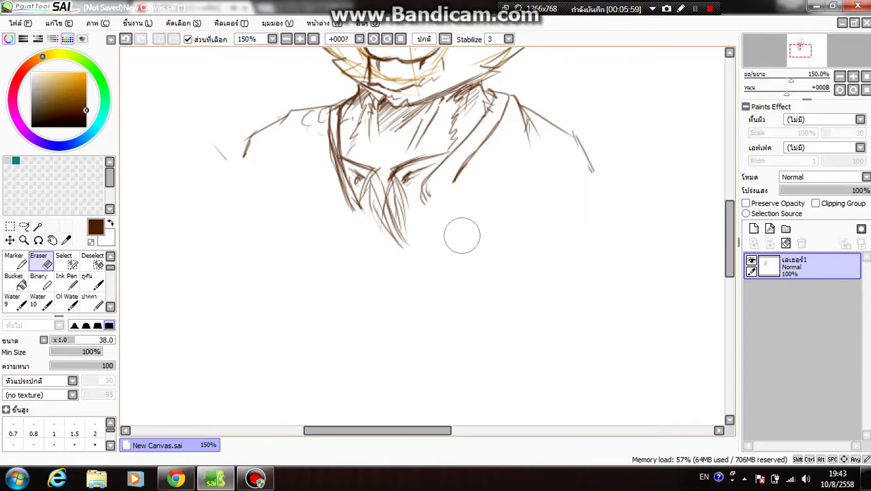
left_click(66, 280)
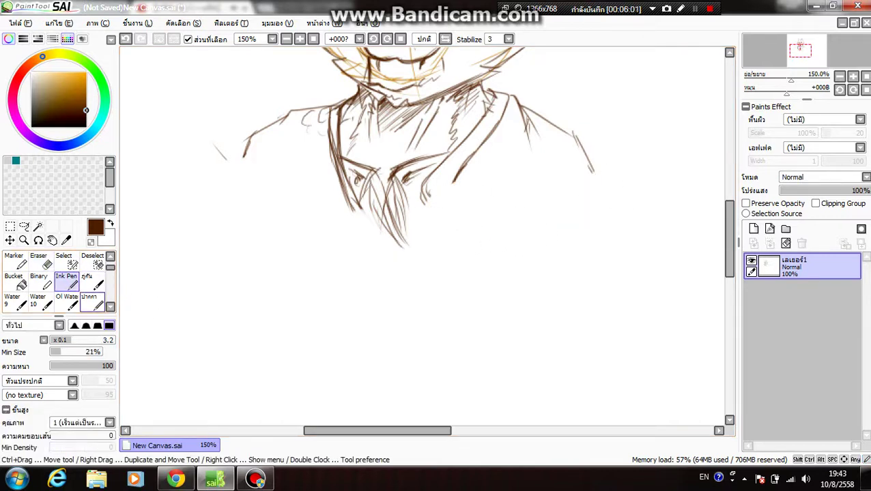
left_click(91, 300)
mouse_move(242, 150)
left_mouse_down()
mouse_move(232, 232)
mouse_move(167, 348)
mouse_move(191, 373)
left_mouse_up()
scroll(273, 355, "down", 2)
scroll(273, 355, "up", 2)
key("ctrl+z")
key("ctrl+z")
Sketch the left upper arm's outer line from the shoulder and the chest line running down from the collar to a forearm curve
left_click_drag(256, 137, 242, 228)
left_click_drag(247, 154, 251, 278)
left_click_drag(353, 205, 373, 270)
mouse_move(359, 222)
left_mouse_down()
mouse_move(381, 279)
mouse_move(339, 333)
left_mouse_up()
mouse_move(372, 292)
left_mouse_down()
mouse_move(411, 271)
mouse_move(443, 341)
mouse_move(468, 242)
left_mouse_up()
Sketch the wide left sleeve's outer edge flaring down and outward, with the start of its curved lower hem
mouse_move(294, 179)
left_mouse_down()
mouse_move(300, 225)
mouse_move(244, 328)
left_mouse_up()
left_click_drag(296, 209, 222, 351)
mouse_move(221, 351)
left_mouse_down()
mouse_move(231, 304)
mouse_move(262, 248)
left_mouse_up()
key("ctrl+z")
left_click_drag(335, 123, 292, 228)
mouse_move(327, 159)
left_mouse_down()
mouse_move(242, 304)
mouse_move(266, 348)
left_mouse_up()
mouse_move(237, 303)
left_mouse_down()
mouse_move(309, 375)
mouse_move(365, 404)
left_mouse_up()
left_click_drag(396, 327, 236, 452)
scroll(365, 331, "down", 2)
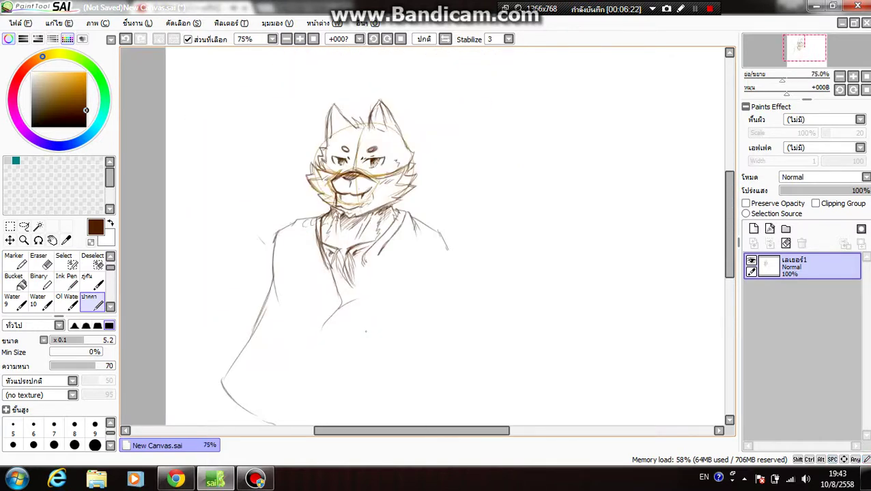
scroll(365, 331, "up", 1)
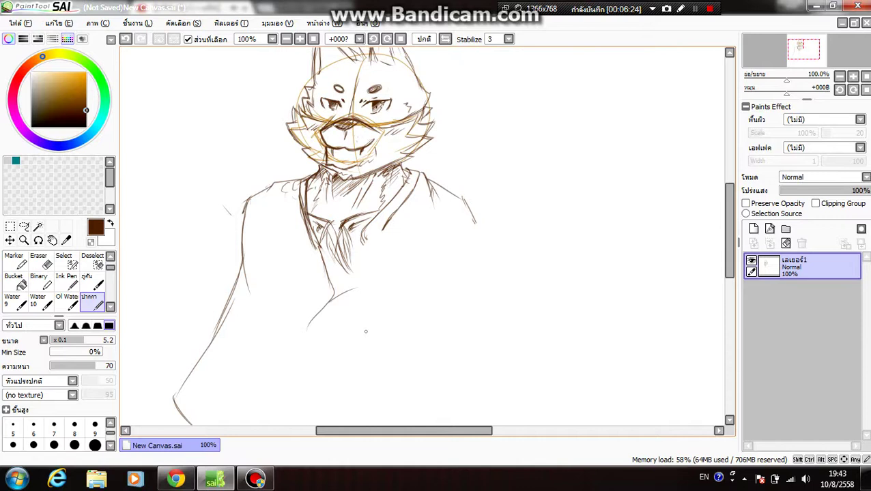
scroll(365, 331, "up", 2)
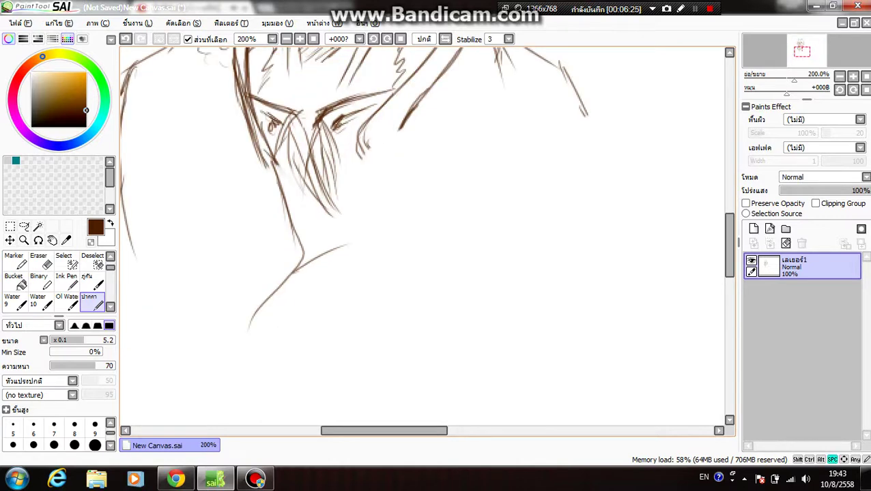
Strengthen the curved end of the folded forearm and draw its upper edge rising across the chest to the right
mouse_move(310, 249)
left_mouse_down()
mouse_move(320, 244)
mouse_move(258, 337)
left_mouse_up()
left_click_drag(302, 269, 243, 382)
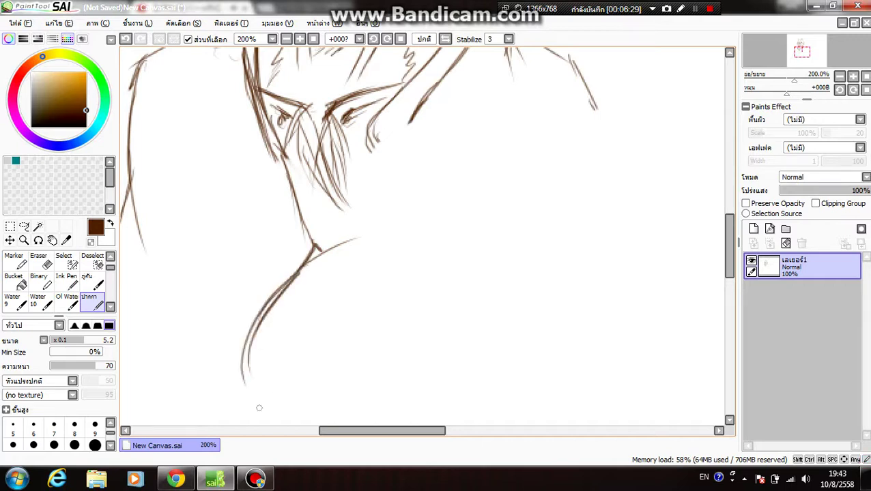
left_click_drag(302, 268, 404, 230)
left_click_drag(333, 251, 412, 226)
left_click_drag(328, 252, 408, 230)
key("ctrl+z")
left_click_drag(346, 243, 459, 213)
left_click_drag(374, 237, 479, 213)
Draw the folded forearm's lower edge rising to the right and lengthen its upper edge
left_click_drag(260, 374, 320, 366)
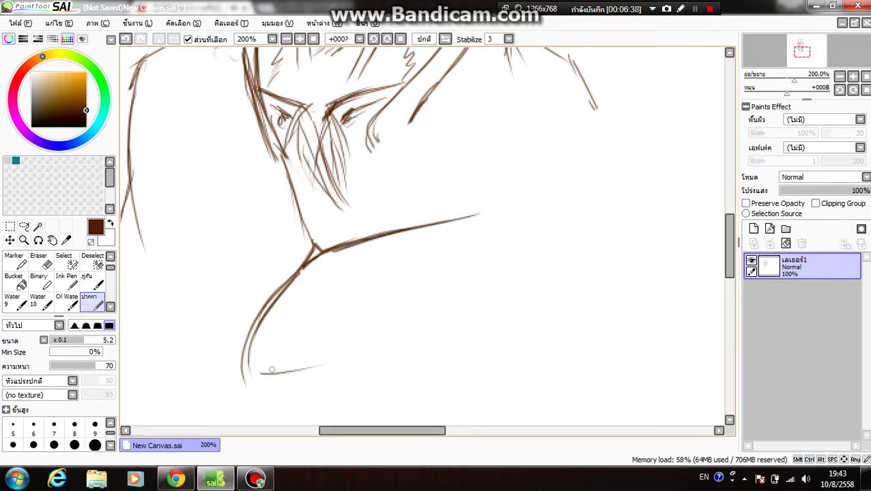
mouse_move(259, 372)
left_mouse_down()
mouse_move(341, 369)
mouse_move(413, 325)
left_mouse_up()
left_click_drag(333, 372, 449, 315)
left_click_drag(384, 350, 482, 302)
key("ctrl+z")
left_click_drag(393, 345, 534, 263)
left_click_drag(418, 228, 512, 207)
scroll(423, 266, "down", 3)
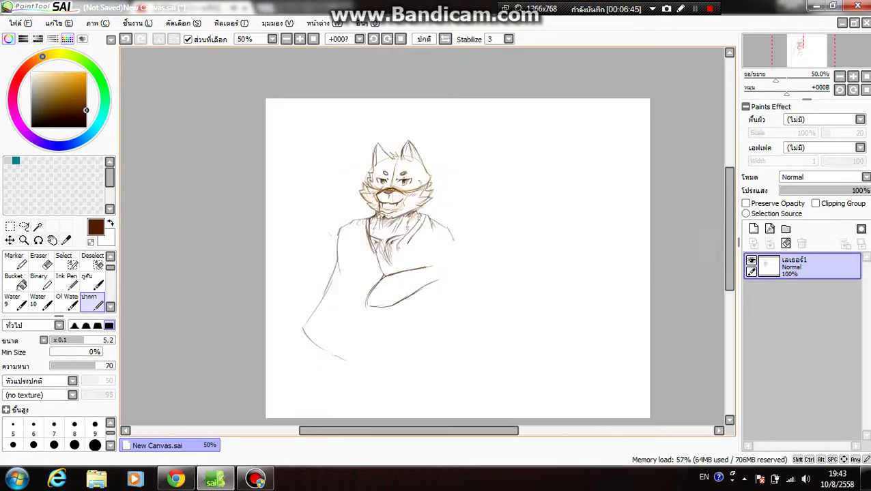
scroll(424, 266, "up", 2)
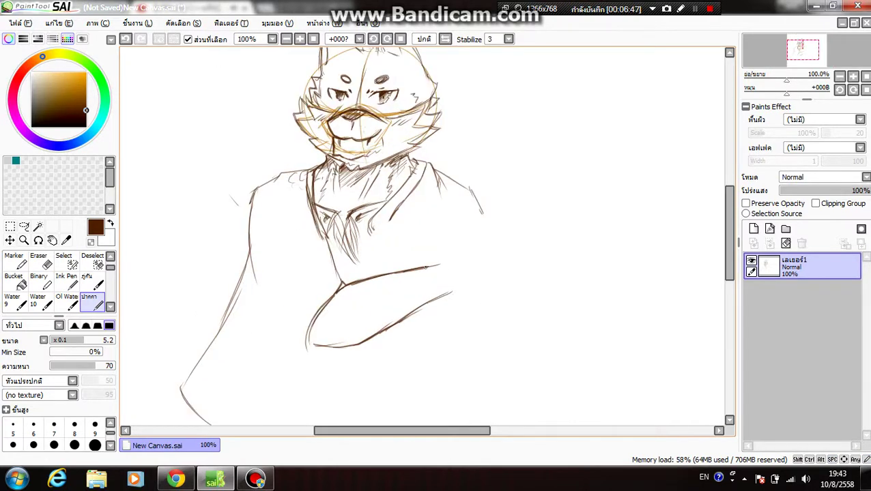
Sketch the left arm's inner line curving down to the forearm's end, with short fold marks where they meet
scroll(424, 268, "up", 1)
mouse_move(195, 273)
left_mouse_down()
mouse_move(202, 243)
mouse_move(211, 295)
left_mouse_up()
left_click_drag(190, 234, 209, 306)
mouse_move(194, 266)
left_mouse_down()
mouse_move(275, 390)
mouse_move(255, 380)
left_mouse_up()
mouse_move(293, 199)
left_mouse_down()
mouse_move(288, 268)
mouse_move(272, 243)
mouse_move(279, 168)
left_mouse_up()
mouse_move(282, 285)
left_mouse_down()
mouse_move(299, 290)
mouse_move(234, 318)
mouse_move(236, 301)
mouse_move(233, 323)
left_mouse_up()
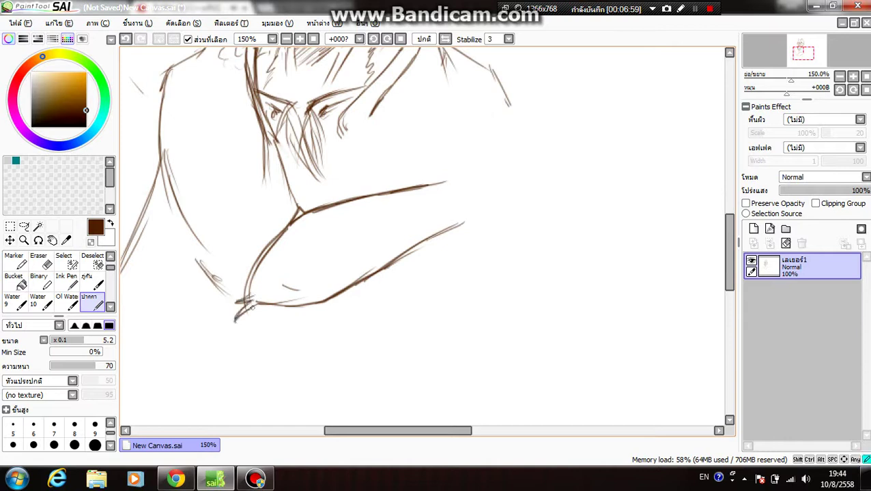
Add a wavy detail line inside the forearm and extend the right collar edge down toward it
mouse_move(292, 237)
left_mouse_down()
mouse_move(297, 246)
mouse_move(337, 225)
left_mouse_up()
mouse_move(349, 221)
left_mouse_down()
mouse_move(360, 217)
mouse_move(378, 243)
mouse_move(357, 321)
left_mouse_up()
left_click_drag(300, 239, 314, 296)
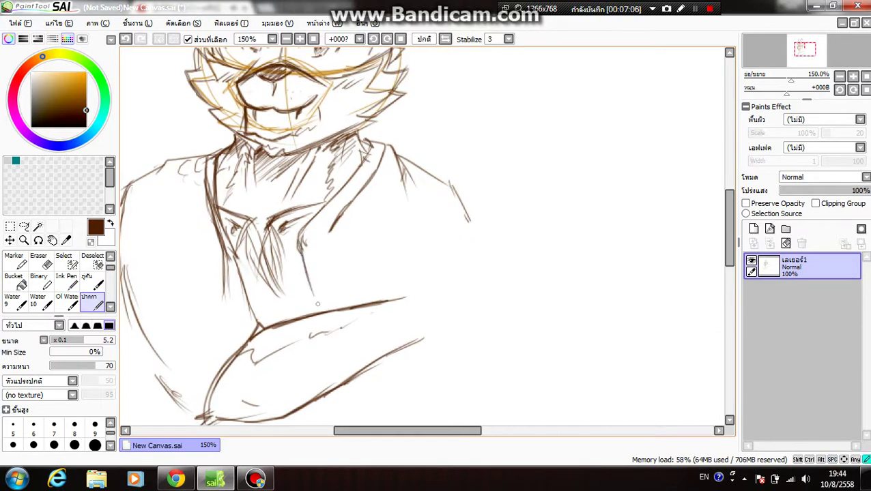
Draw a second line along the flared sleeve's lower hem, close its outer corner and thicken the edge
left_click_drag(369, 209, 525, 282)
scroll(524, 282, "down", 3)
scroll(525, 282, "up", 3)
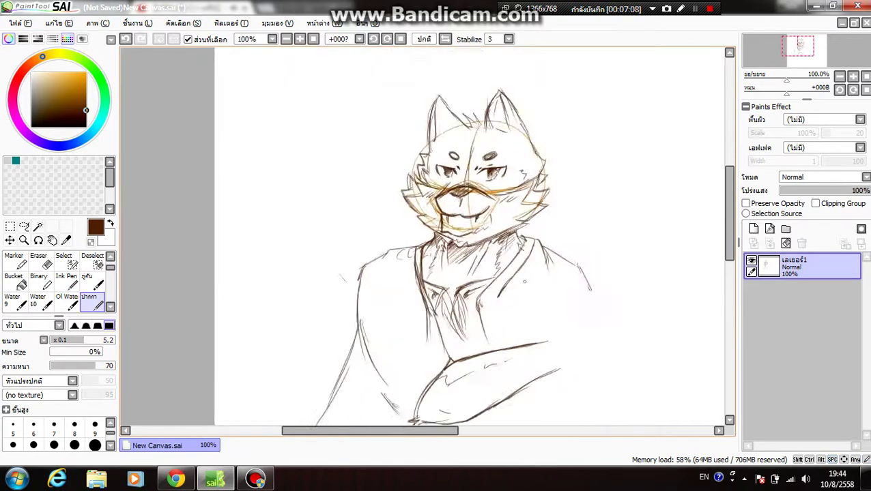
mouse_move(525, 281)
left_mouse_down()
mouse_move(505, 153)
mouse_move(520, 94)
mouse_move(527, 109)
left_mouse_up()
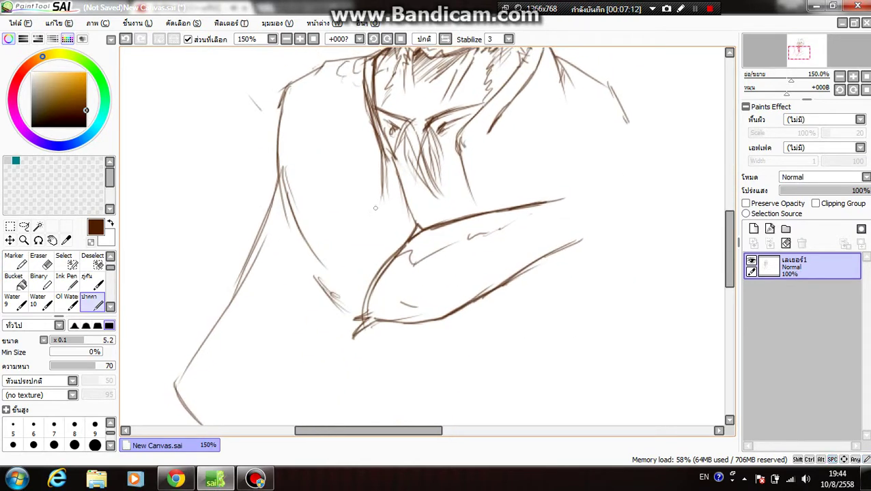
left_click_drag(395, 205, 422, 122)
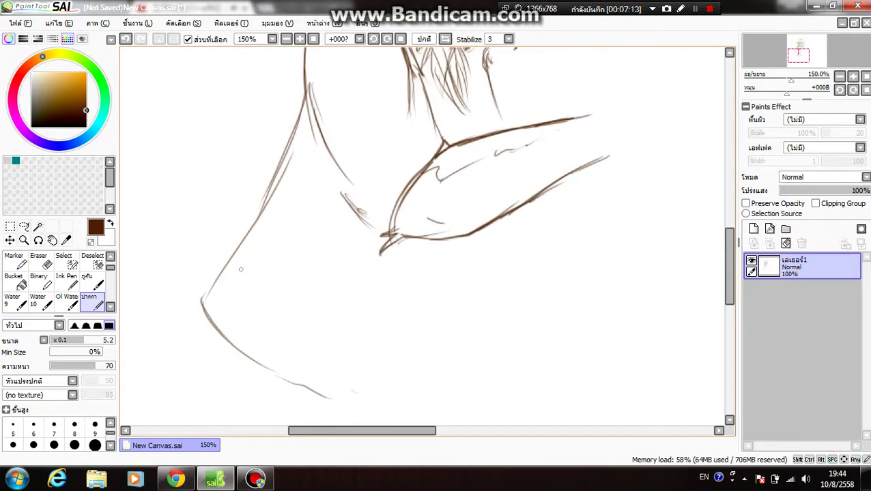
left_click_drag(214, 284, 241, 318)
mouse_move(214, 284)
left_mouse_down()
mouse_move(199, 305)
mouse_move(246, 325)
left_mouse_up()
left_click_drag(225, 298, 291, 358)
left_click_drag(239, 314, 312, 370)
left_click_drag(266, 337, 341, 379)
left_click_drag(253, 362, 319, 397)
left_click_drag(278, 375, 343, 408)
left_click_drag(354, 307, 324, 415)
Draw a cuff line parallel to the curved end of the folded forearm
left_click_drag(383, 185, 398, 210)
left_click_drag(412, 246, 380, 295)
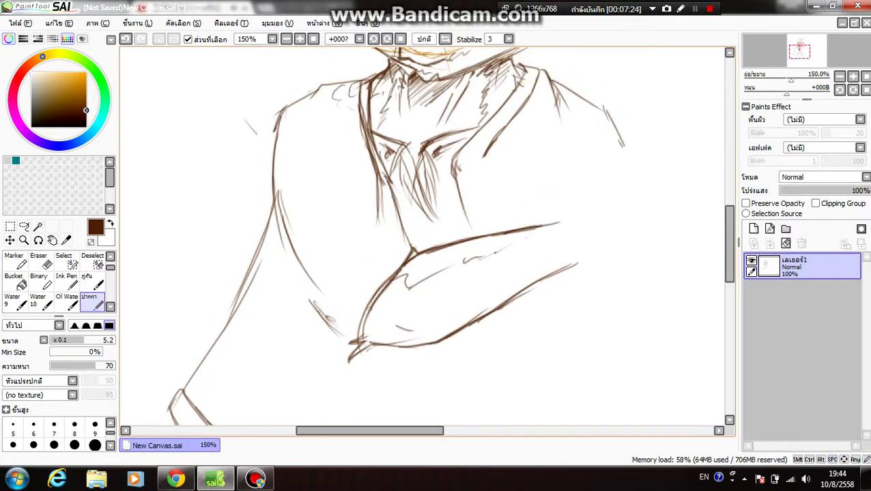
left_click_drag(402, 241, 347, 305)
mouse_move(377, 260)
left_mouse_down()
mouse_move(339, 315)
mouse_move(335, 348)
left_mouse_up()
mouse_move(355, 348)
left_mouse_down()
mouse_move(342, 234)
mouse_move(386, 325)
mouse_move(376, 373)
left_mouse_up()
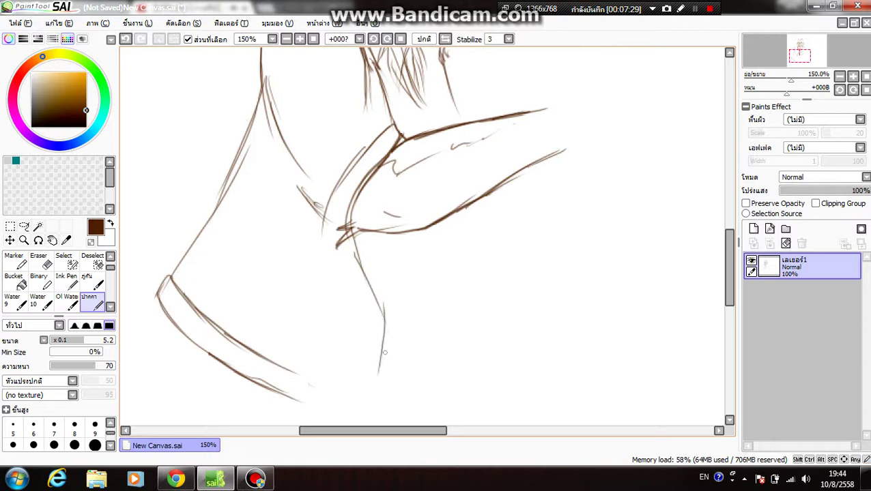
key("ctrl+z")
key("ctrl+z")
Draw the left torso side down from the forearm's end with doubled strokes and join the sleeve's lower hem to it
left_click_drag(351, 238, 379, 318)
mouse_move(355, 258)
left_mouse_down()
mouse_move(382, 338)
mouse_move(355, 383)
mouse_move(290, 397)
mouse_move(347, 362)
mouse_move(369, 324)
left_mouse_up()
left_click_drag(327, 368, 374, 318)
left_click_drag(380, 350, 369, 366)
key("space")
mouse_move(389, 259)
left_mouse_down()
mouse_move(321, 404)
mouse_move(361, 307)
left_mouse_up()
left_click_drag(325, 267, 334, 319)
left_click_drag(326, 286, 346, 352)
Extend the forearm's lower edge up to the right elbow and undo the short stroke above the forearm
key("space")
left_click_drag(419, 129, 384, 267)
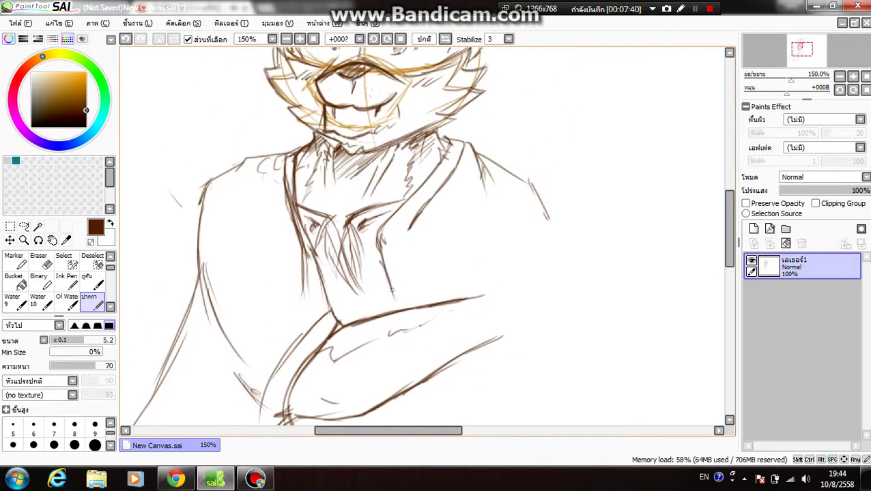
left_click_drag(391, 299, 373, 295)
mouse_move(434, 365)
left_mouse_down()
mouse_move(502, 341)
mouse_move(518, 308)
left_mouse_up()
left_click_drag(444, 304, 459, 272)
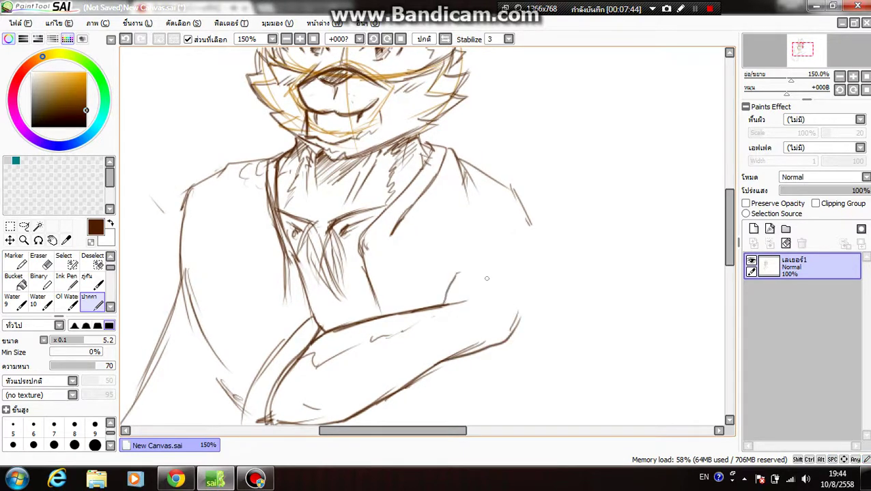
key("space")
mouse_move(527, 320)
left_mouse_down()
mouse_move(515, 389)
mouse_move(548, 294)
left_mouse_up()
key("ctrl+z")
key("ctrl+z")
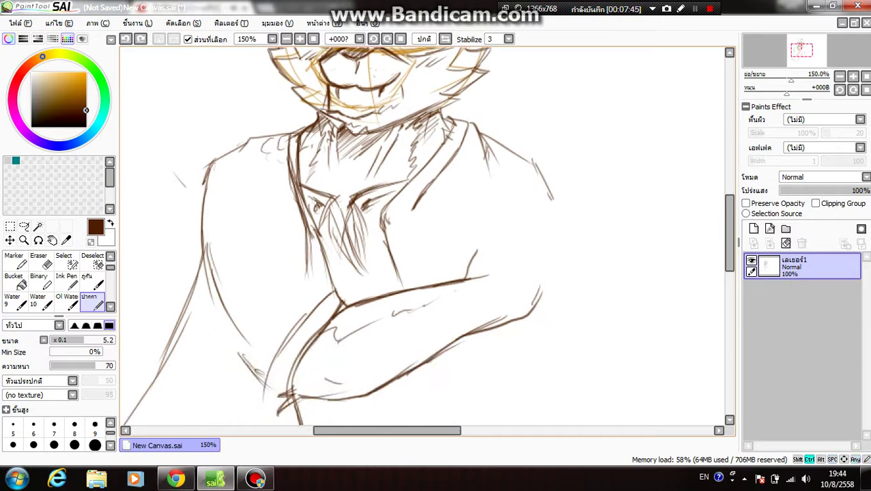
Draw the right torso side below the forearm and extend the right collar edge down to the forearm's upper edge
key("space")
left_click_drag(508, 244, 512, 164)
left_click_drag(435, 282, 416, 357)
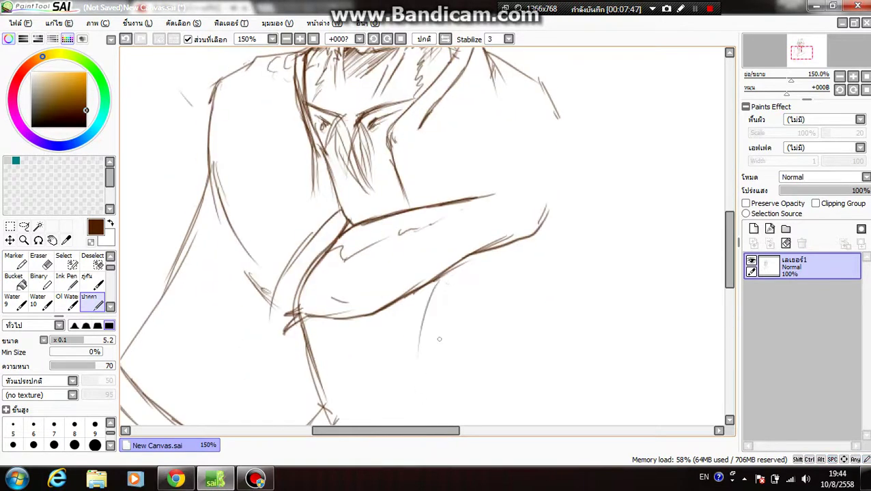
key("space")
left_click_drag(500, 249, 484, 309)
left_click_drag(419, 258, 414, 271)
left_click_drag(371, 240, 403, 289)
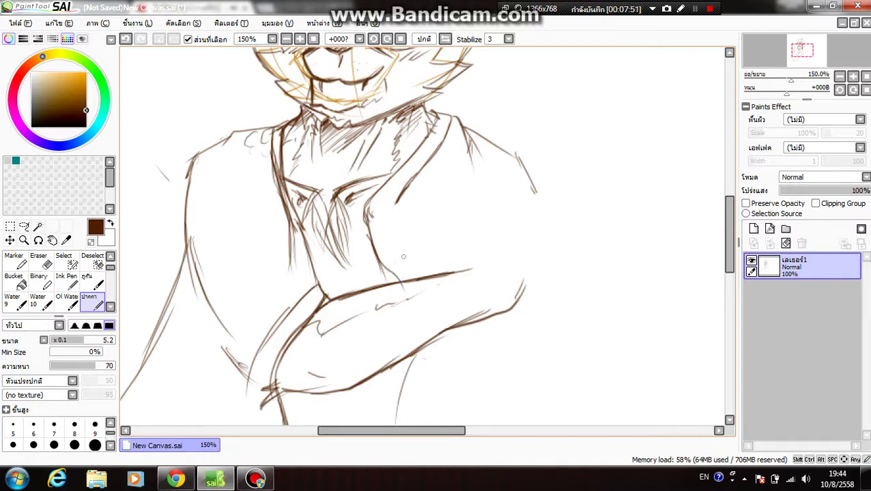